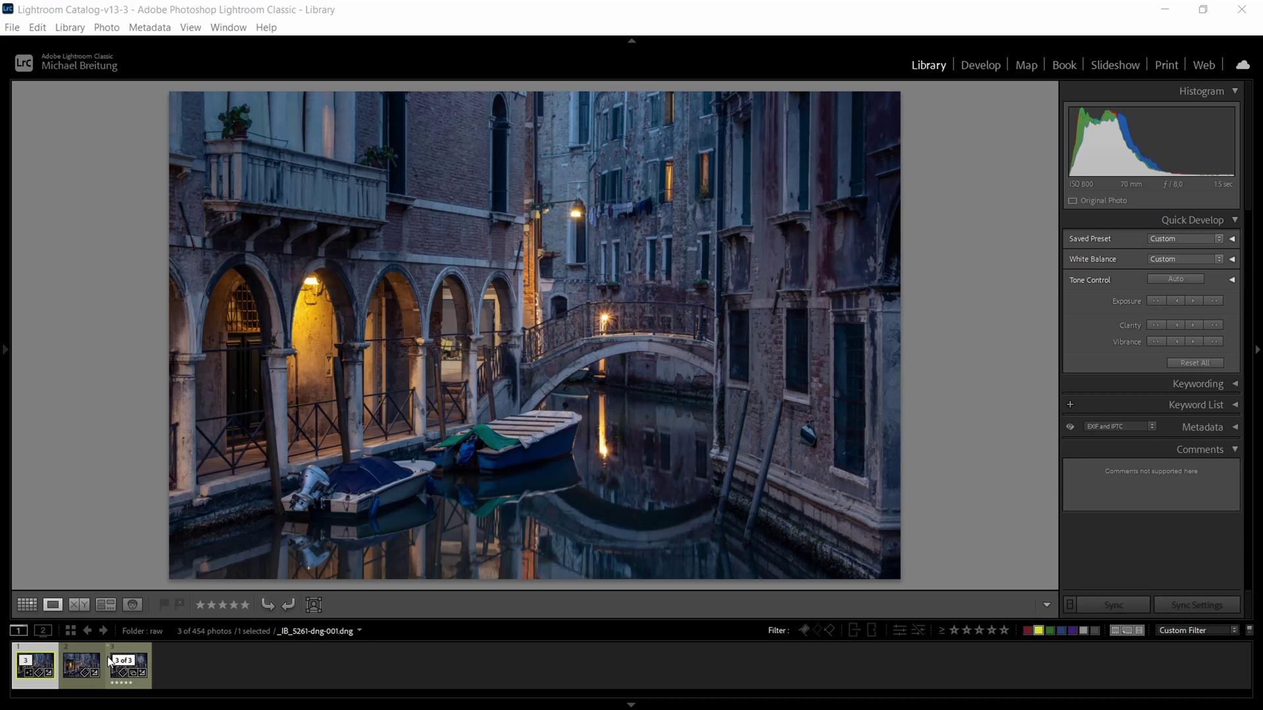
# Step: Open _IB_5261.dng in the Develop module, review its Basic adjustments and expand the Detail settings
pyautogui.click(85, 686)
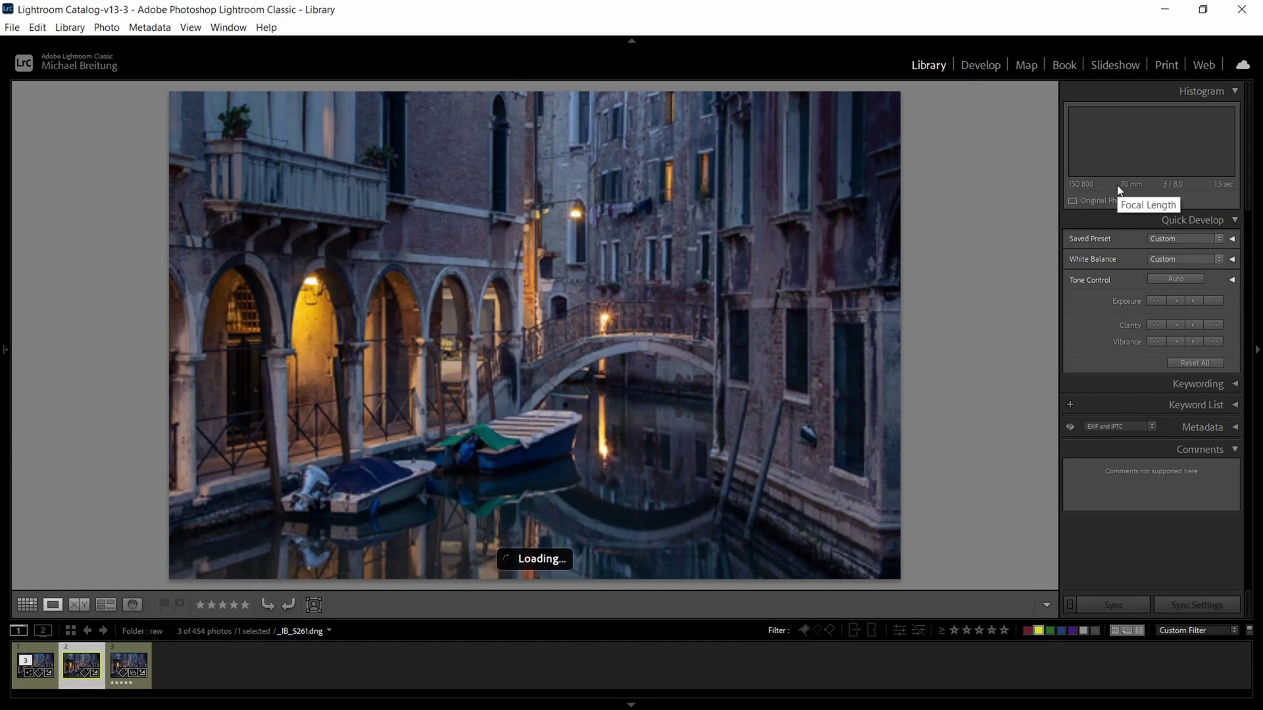
pyautogui.click(971, 68)
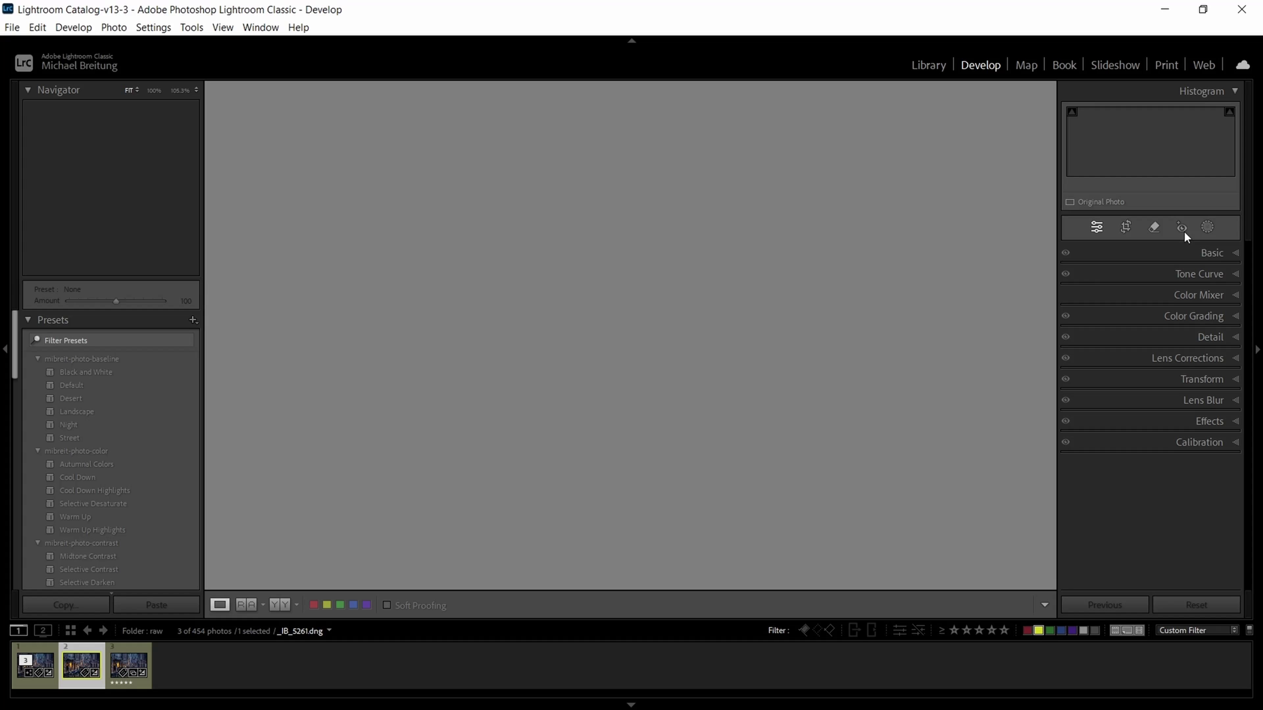
pyautogui.click(1236, 255)
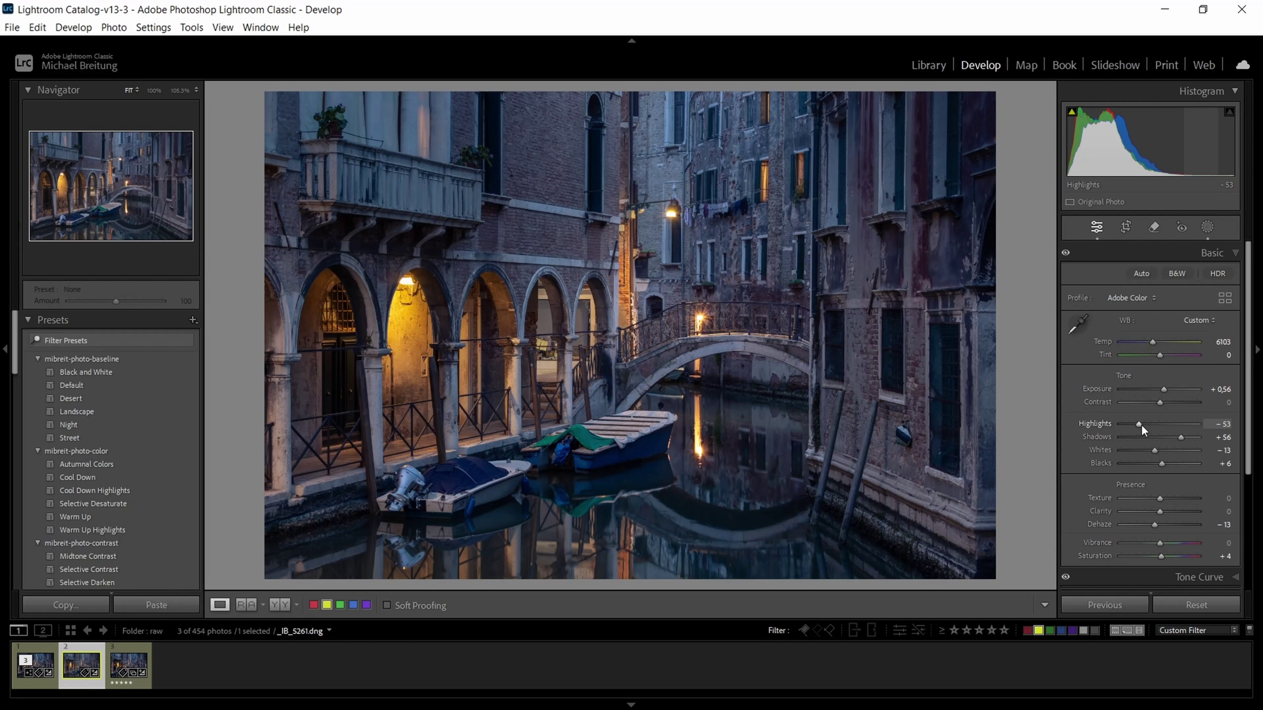
pyautogui.click(1229, 255)
pyautogui.click(1233, 337)
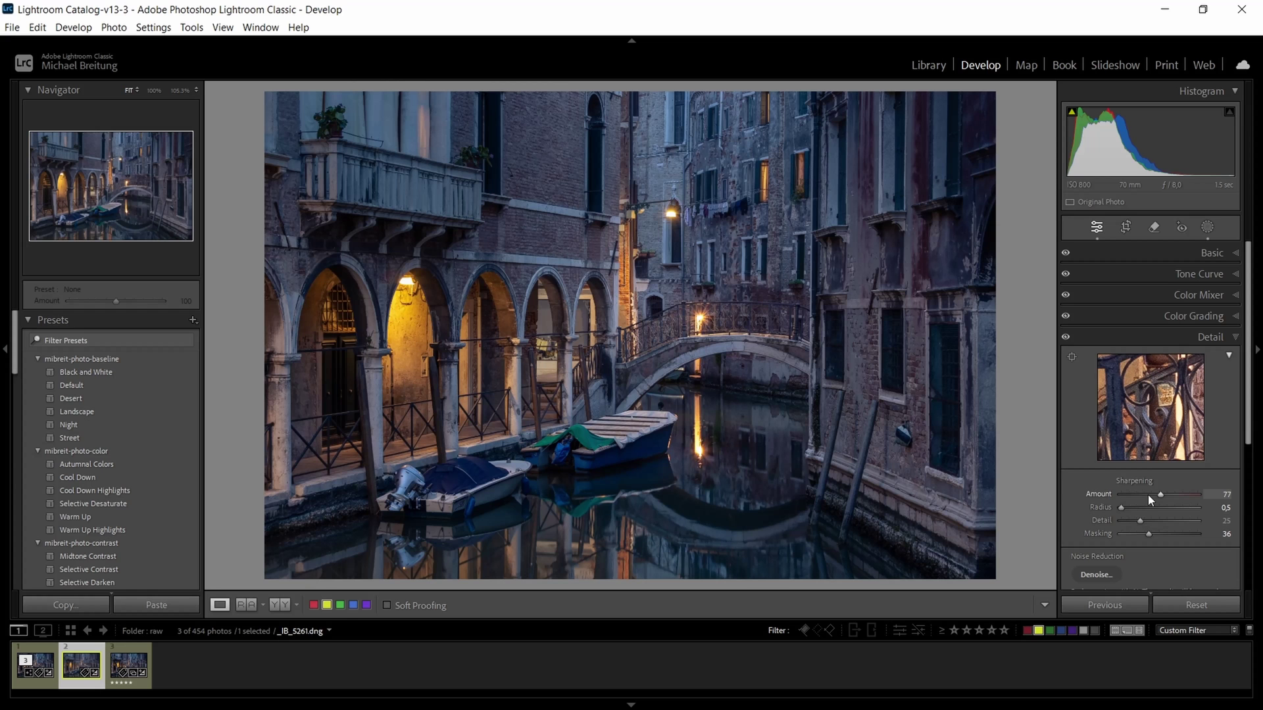
# Step: Set the canal photo's sharpening amount to 71, judging the effect on the moored boat's outboard engine
pyautogui.click(419, 475)
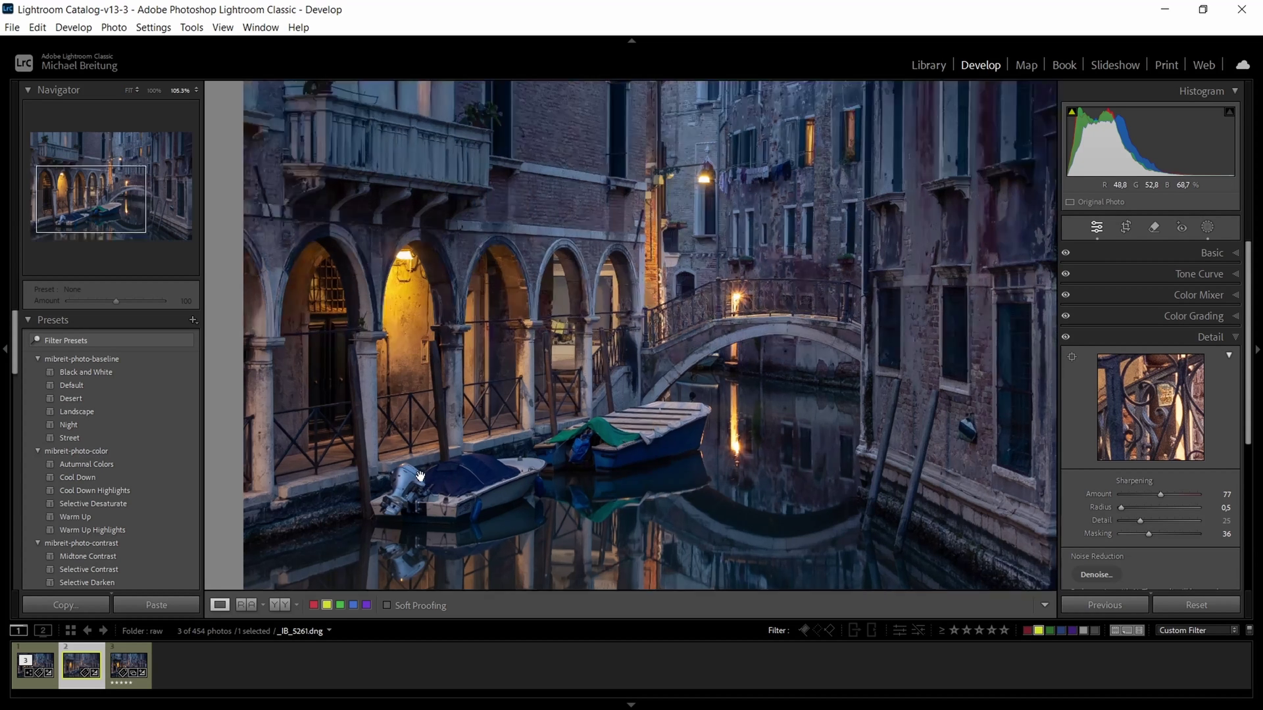
pyautogui.moveTo(369, 485); pyautogui.dragTo(442, 393)
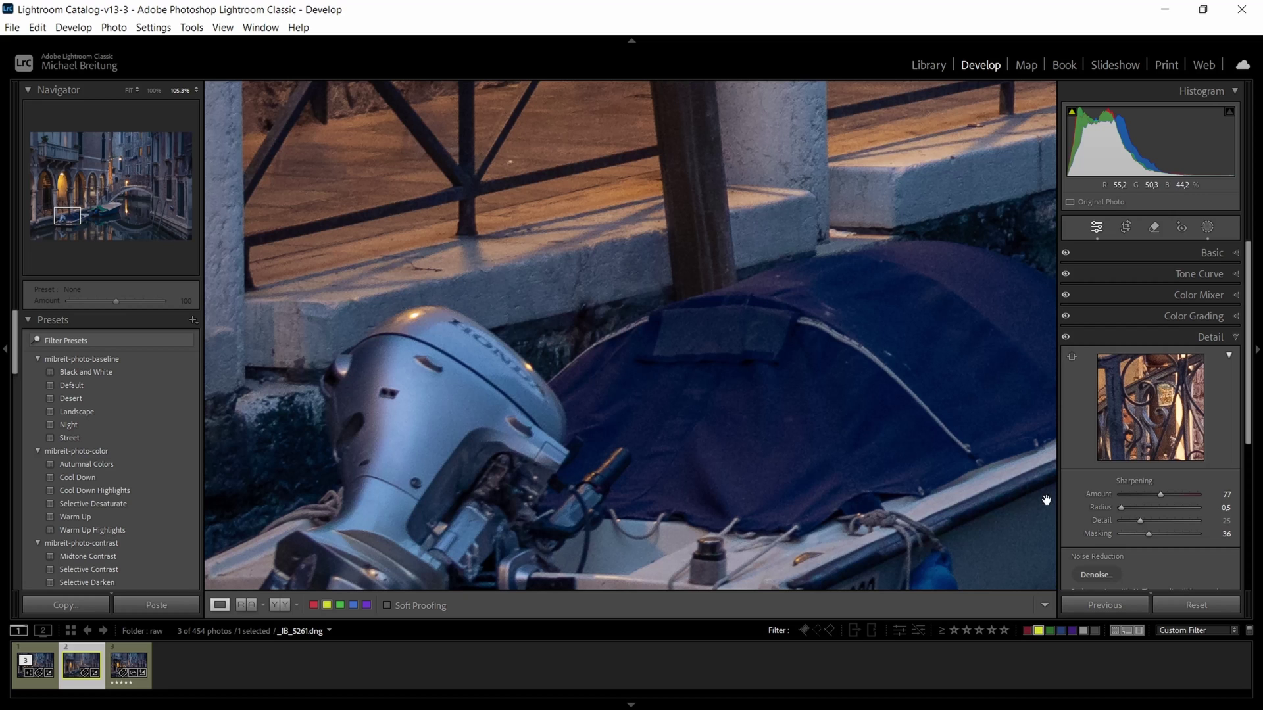
pyautogui.moveTo(1157, 493); pyautogui.dragTo(1110, 492)
pyautogui.moveTo(1149, 490); pyautogui.dragTo(1140, 495)
# Step: Examine the noise on the covered boat in the original at 100%, and the same area in _IB_5261-Enhanced-NR.dng
pyautogui.moveTo(854, 310); pyautogui.dragTo(572, 389)
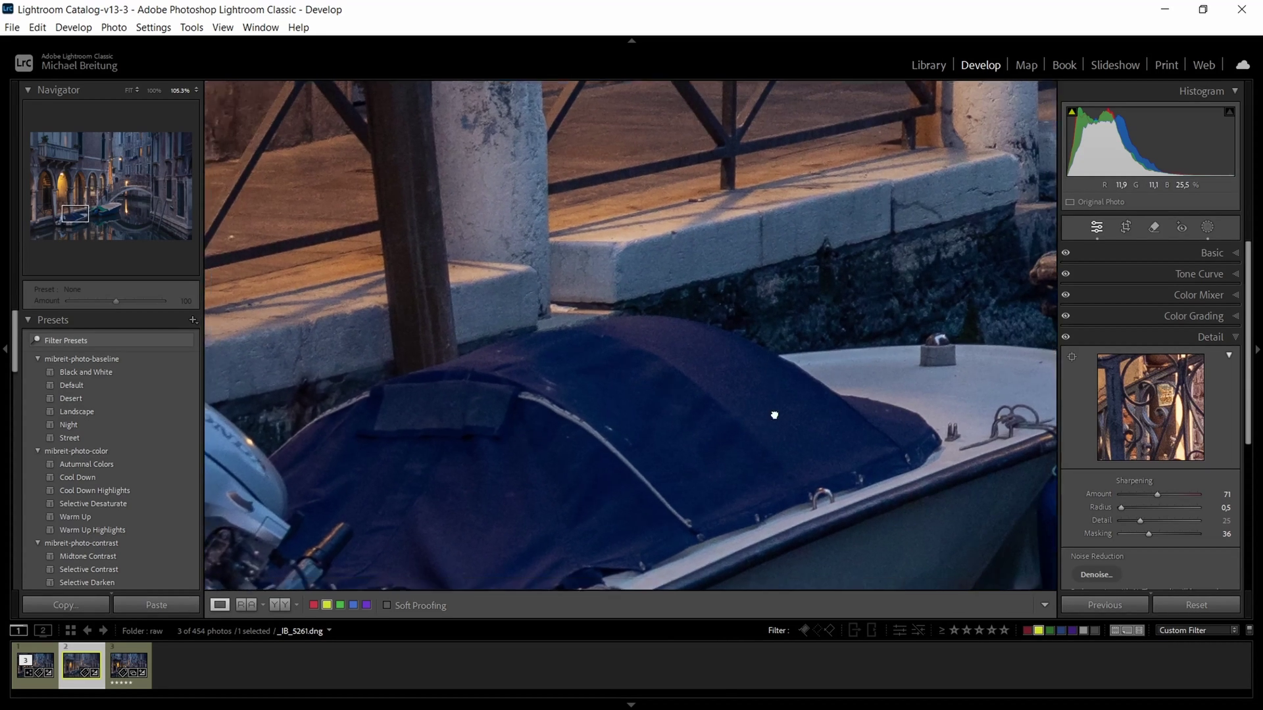
pyautogui.moveTo(772, 414); pyautogui.dragTo(989, 246)
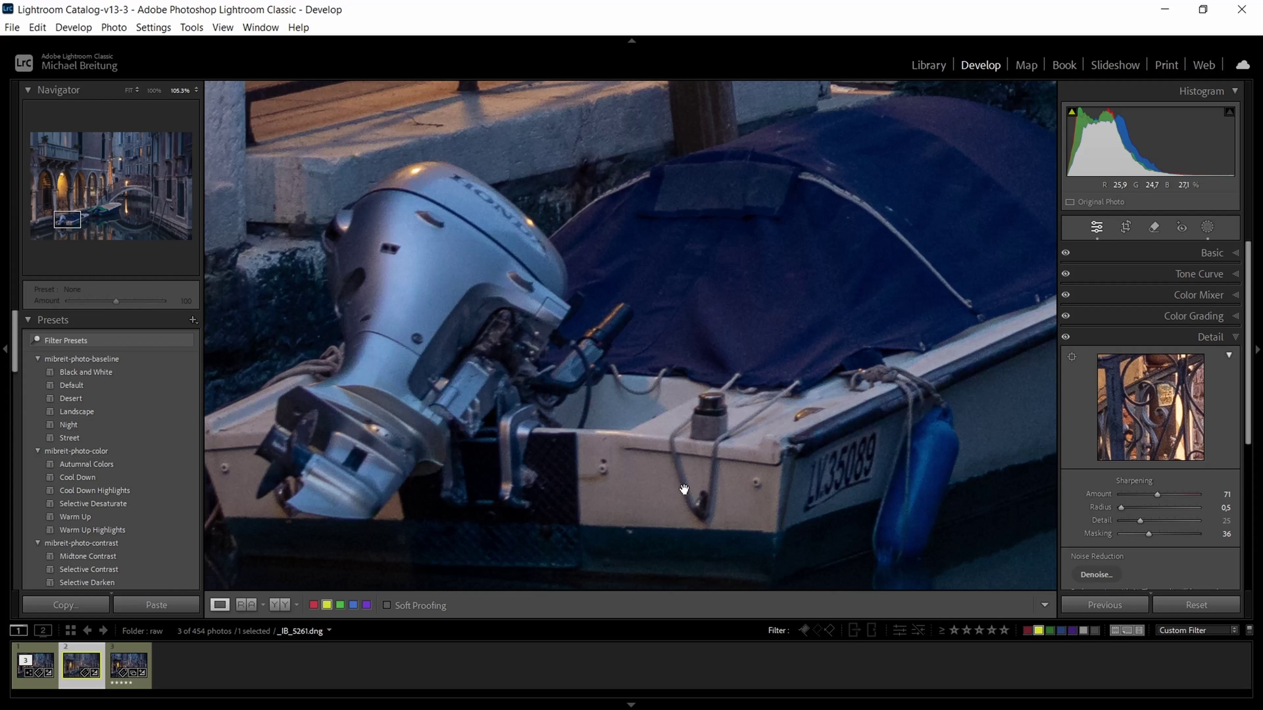
pyautogui.moveTo(807, 400); pyautogui.dragTo(628, 417)
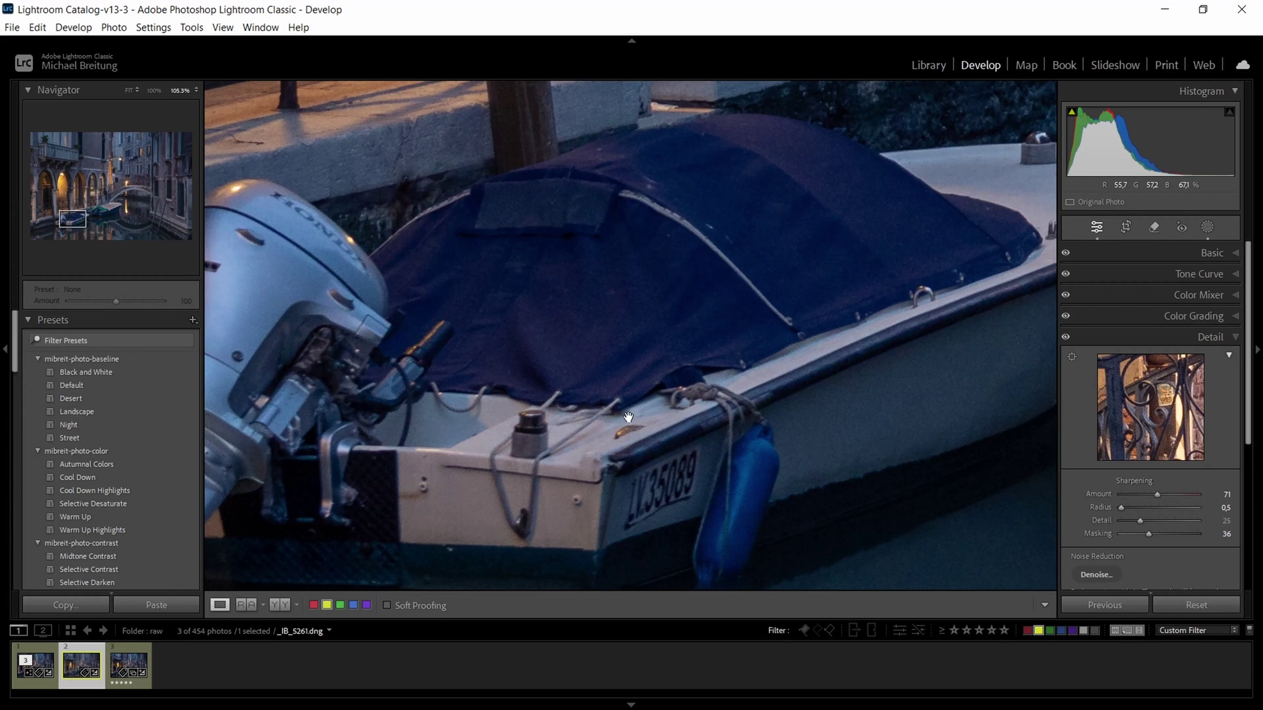
pyautogui.click(154, 90)
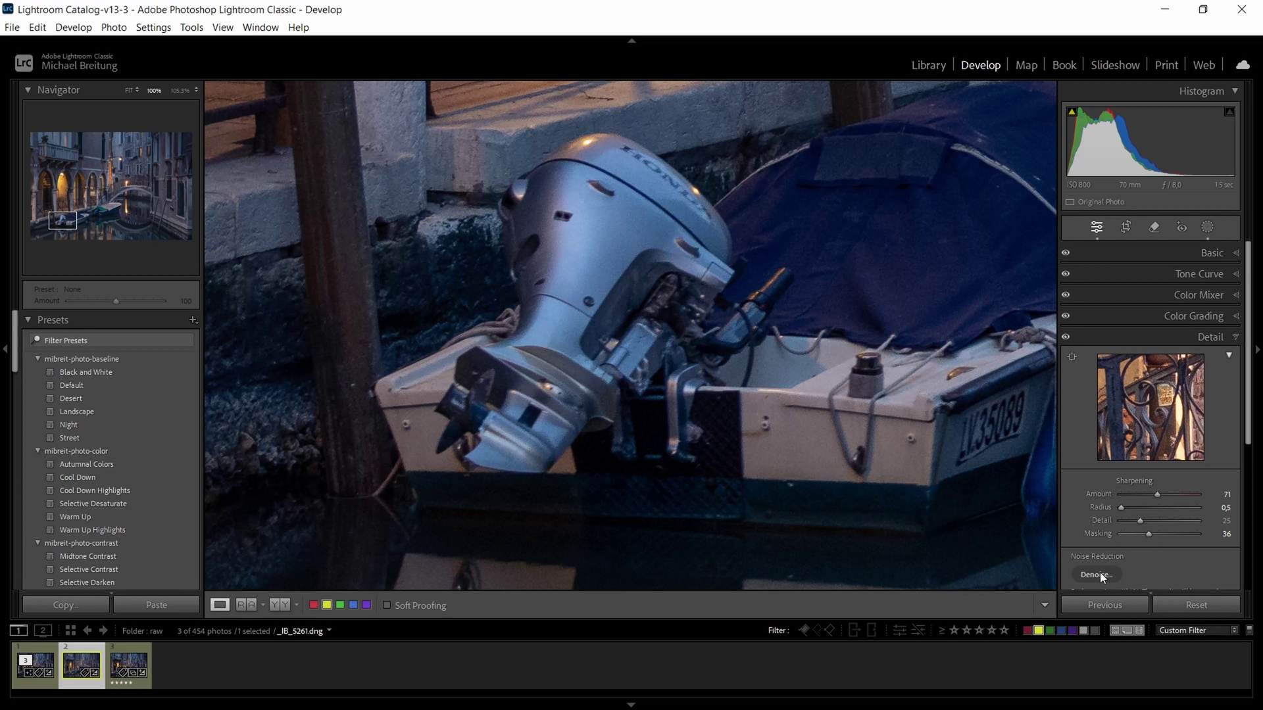
pyautogui.click(23, 684)
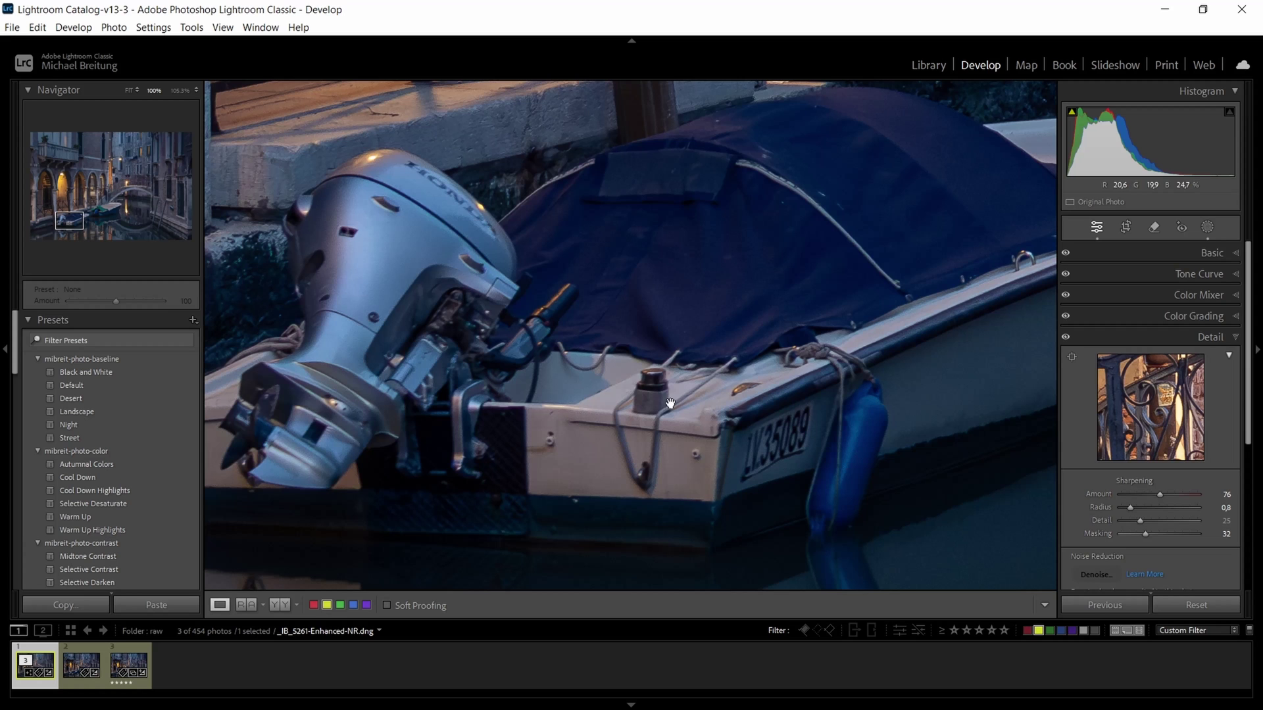
pyautogui.moveTo(692, 229); pyautogui.dragTo(597, 347)
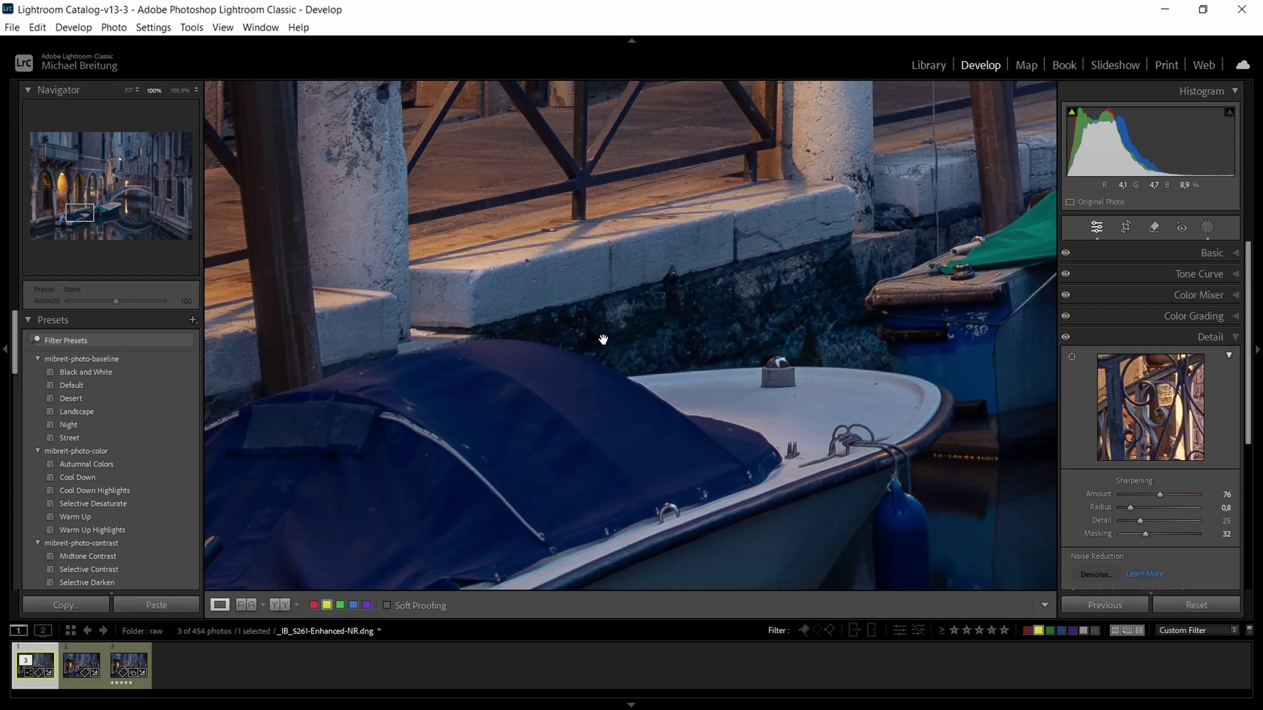
# Step: Compare the Enhanced-NR and dng-001 versions side by side at 100% across the moored boats and the quay wall
pyautogui.press('c')
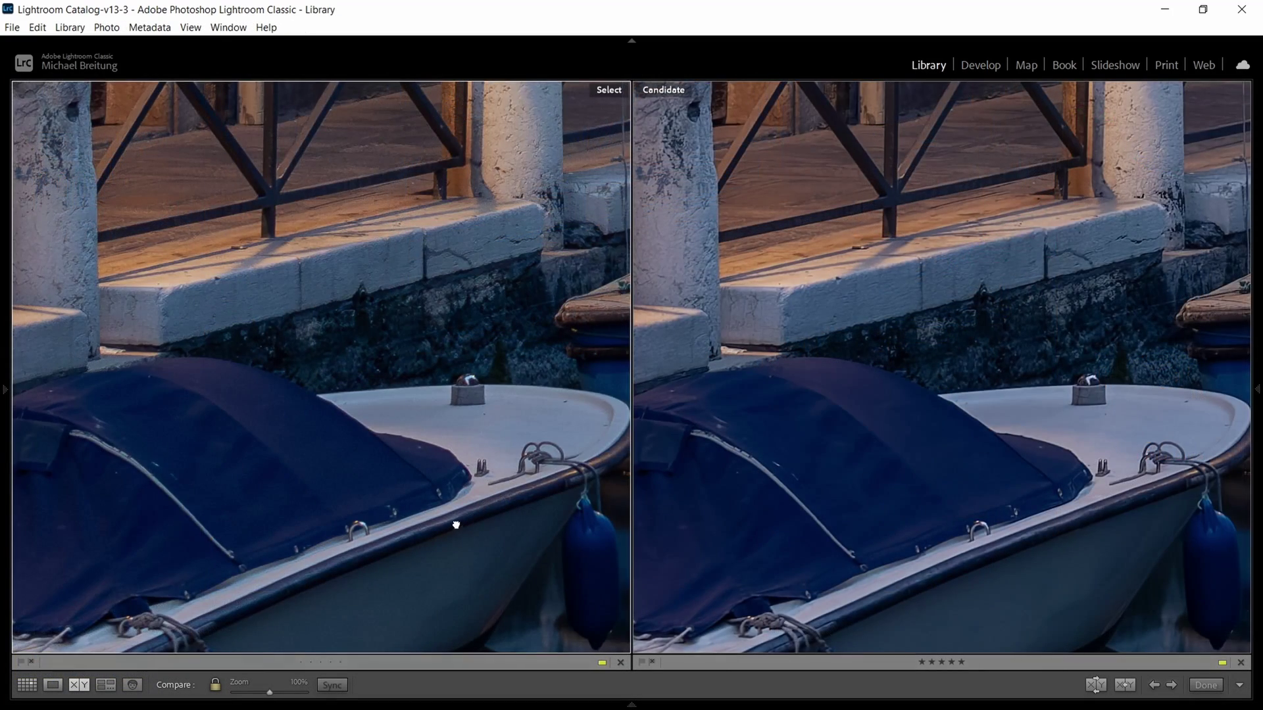
pyautogui.moveTo(456, 525); pyautogui.dragTo(586, 327)
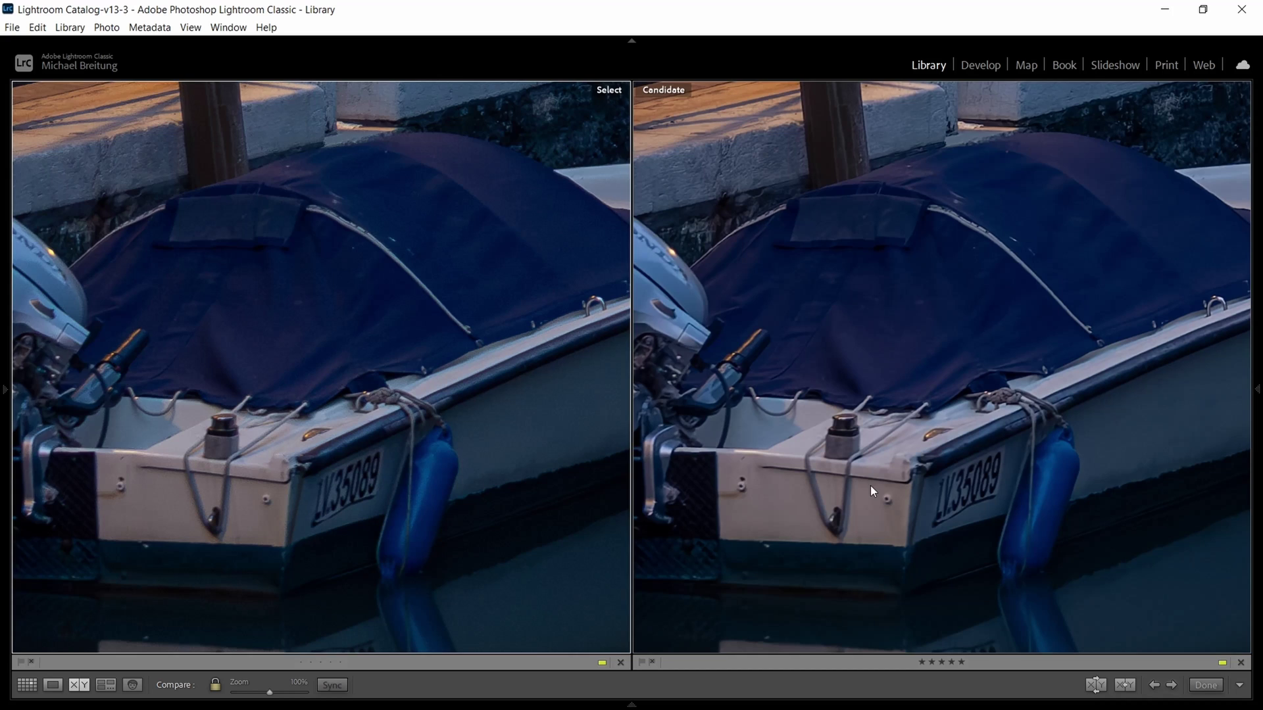
pyautogui.moveTo(870, 486); pyautogui.dragTo(766, 310)
pyautogui.moveTo(631, 443); pyautogui.dragTo(504, 439)
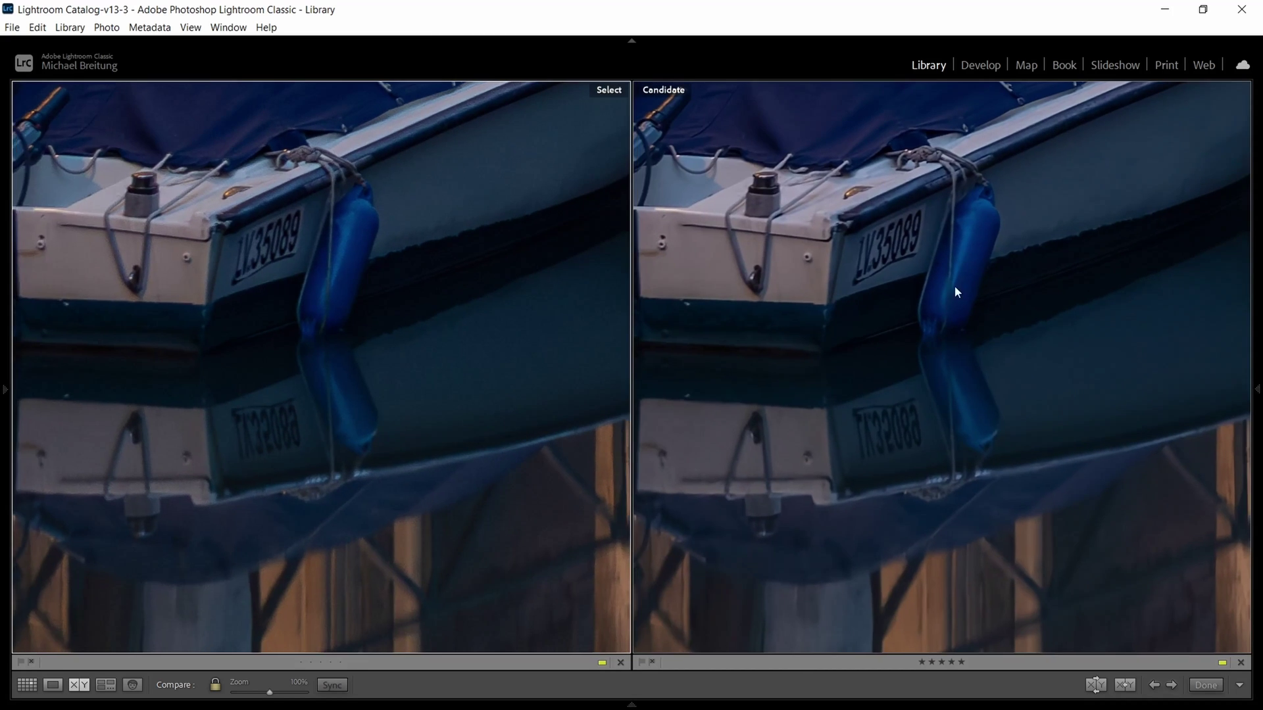
pyautogui.moveTo(956, 291); pyautogui.dragTo(910, 456)
pyautogui.moveTo(907, 248); pyautogui.dragTo(961, 434)
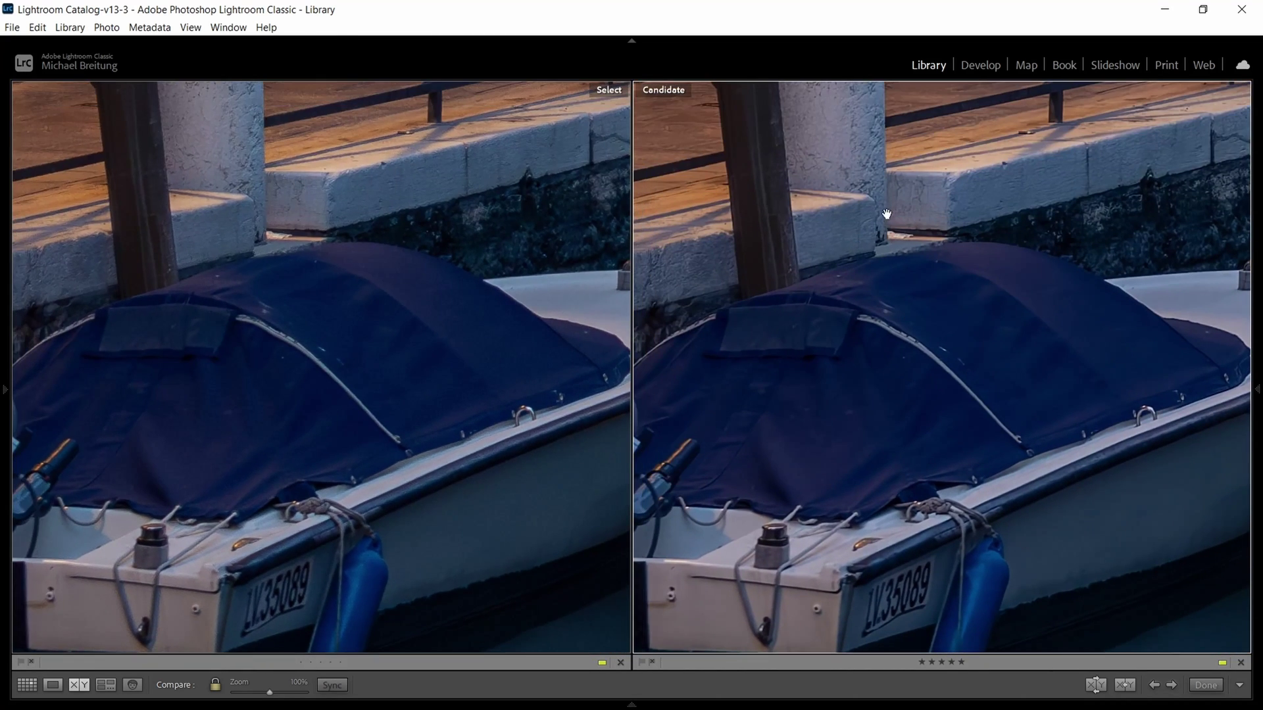
pyautogui.moveTo(985, 227); pyautogui.dragTo(422, 358)
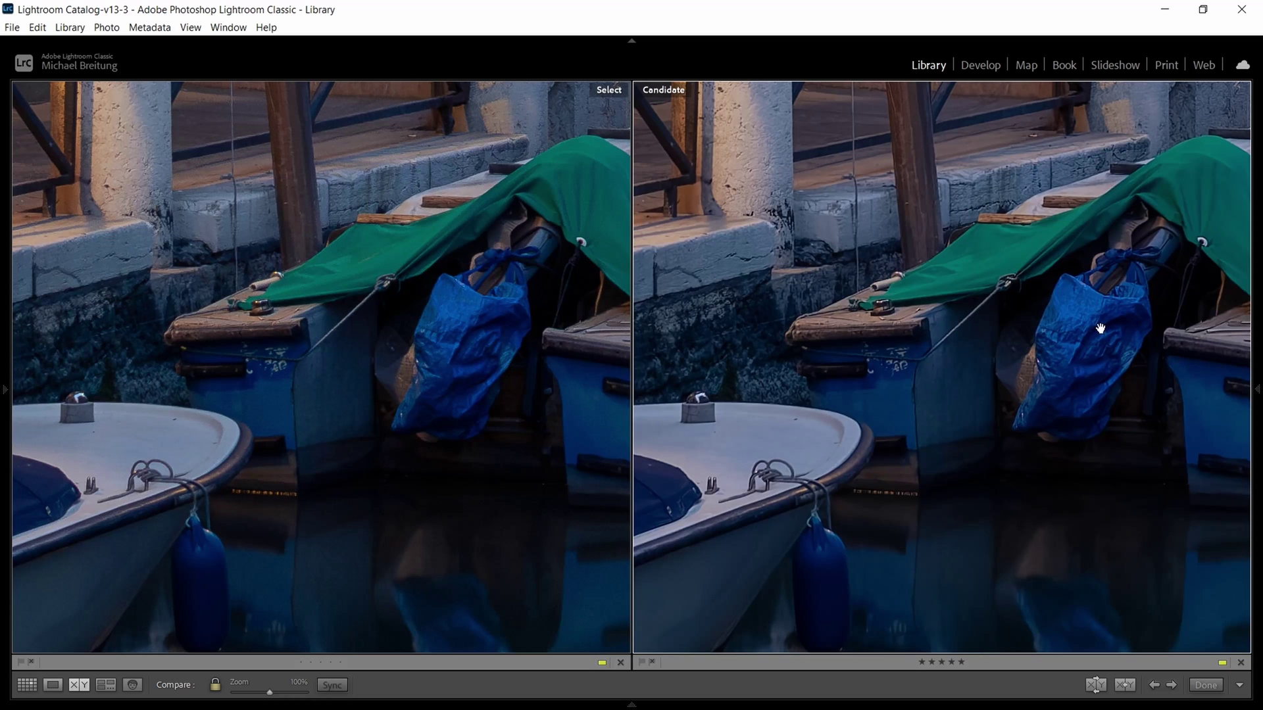
pyautogui.moveTo(1057, 367); pyautogui.dragTo(932, 366)
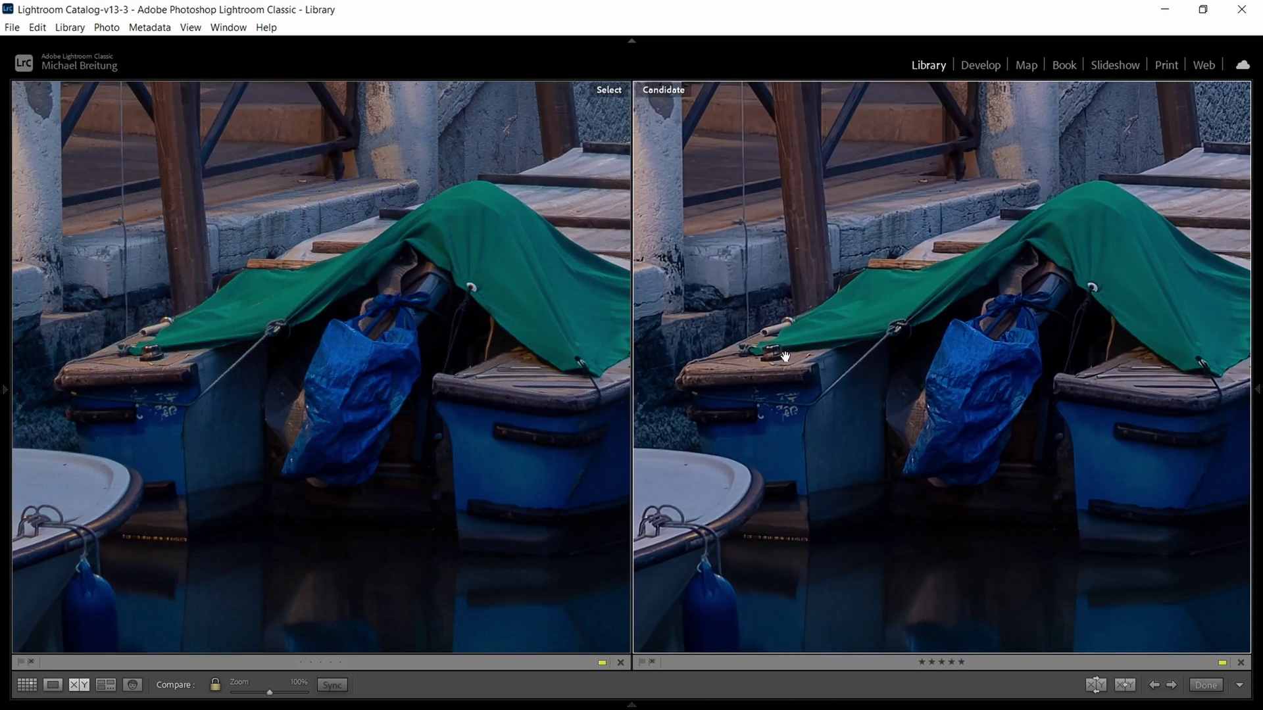
# Step: Compare both denoised versions at 200% on the green tarpaulin, the blue bag and the textured wall behind them
pyautogui.click(445, 305)
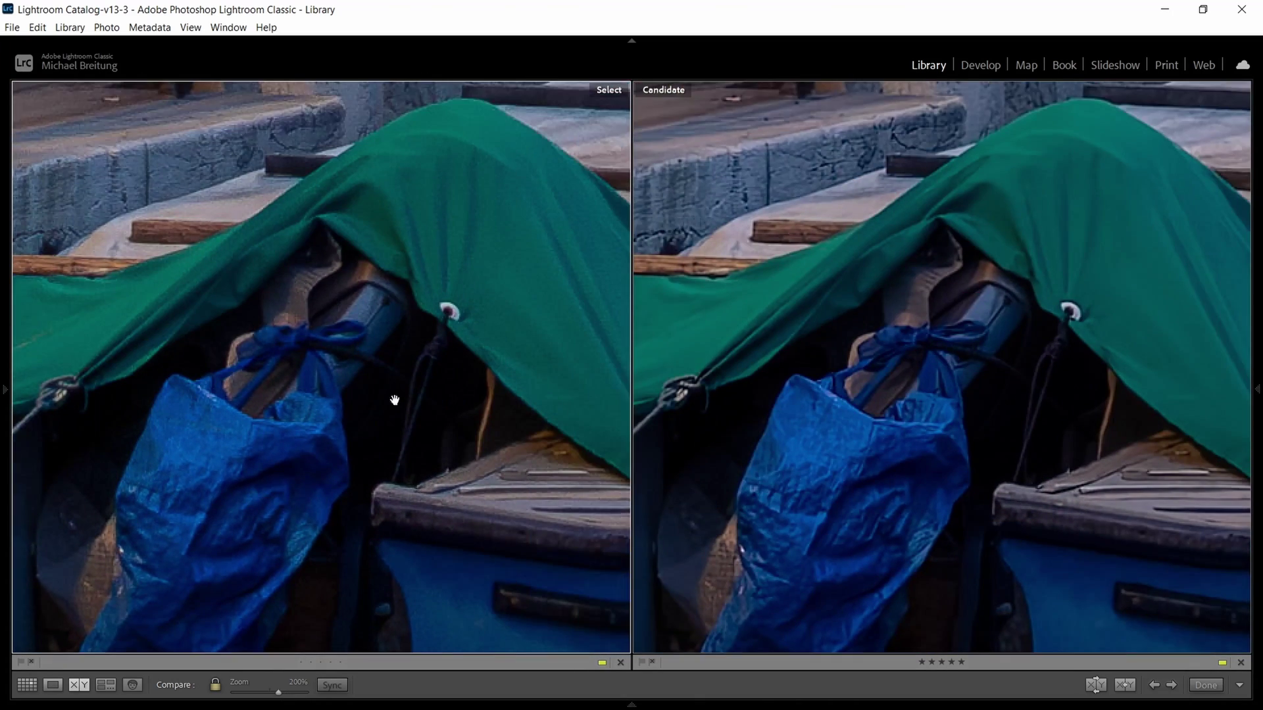
pyautogui.moveTo(394, 400); pyautogui.dragTo(263, 417)
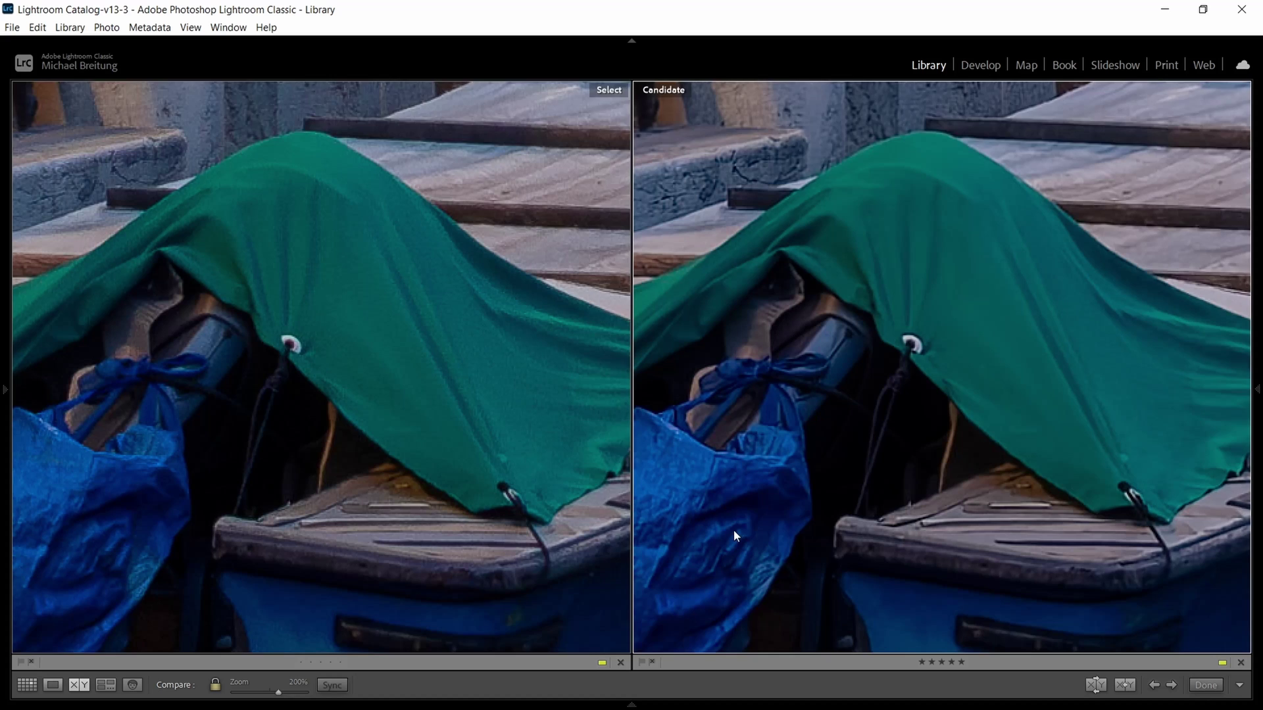
pyautogui.moveTo(732, 530); pyautogui.dragTo(779, 461)
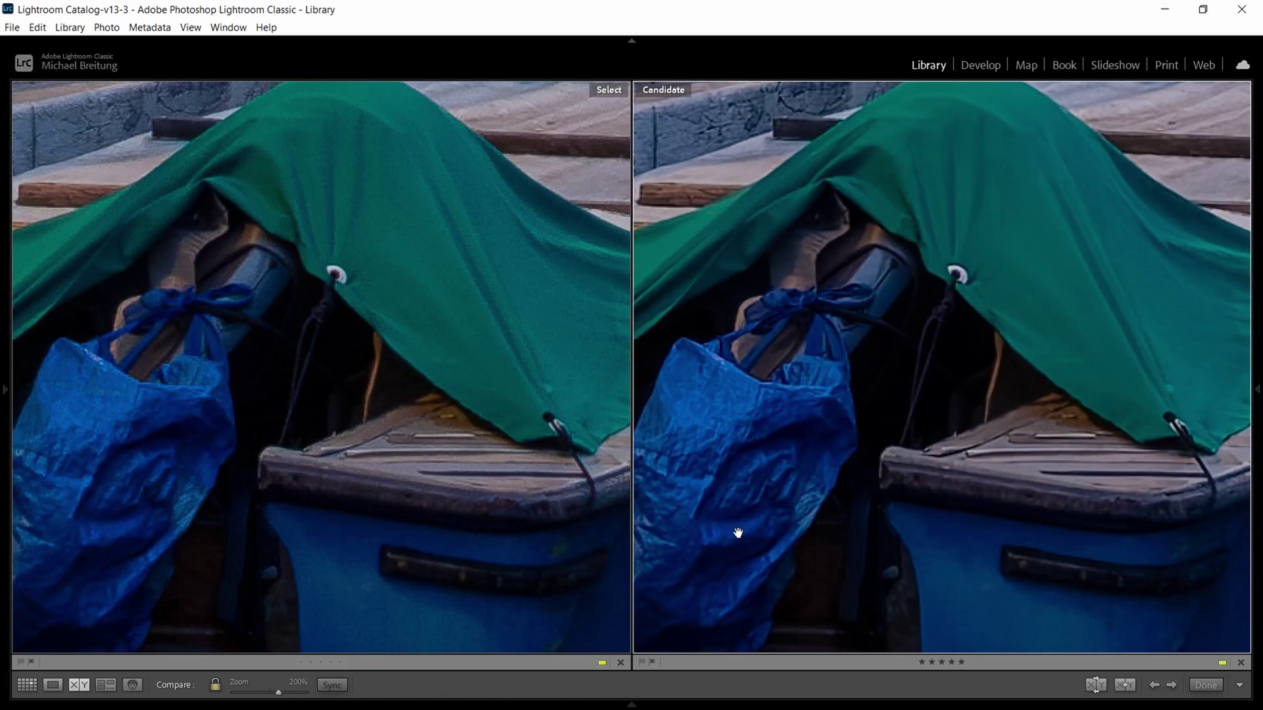
pyautogui.moveTo(788, 204); pyautogui.dragTo(764, 379)
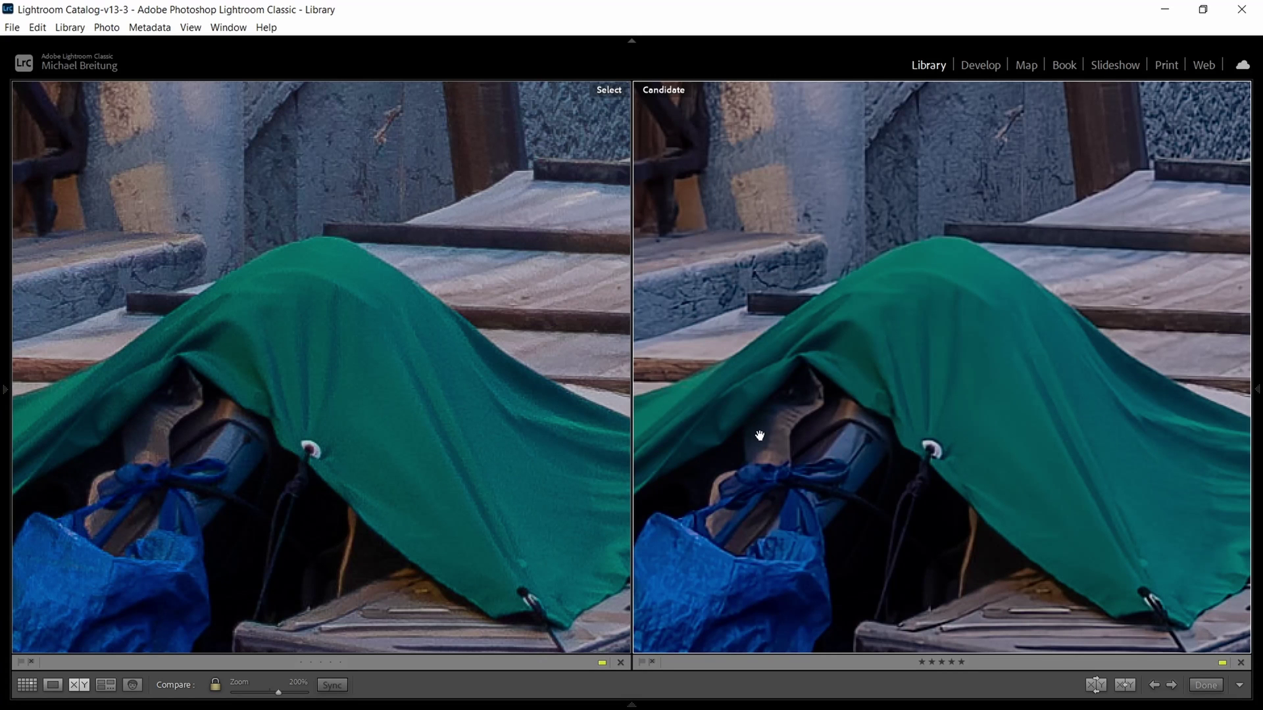
pyautogui.moveTo(872, 238); pyautogui.dragTo(761, 485)
pyautogui.moveTo(1060, 250); pyautogui.dragTo(866, 361)
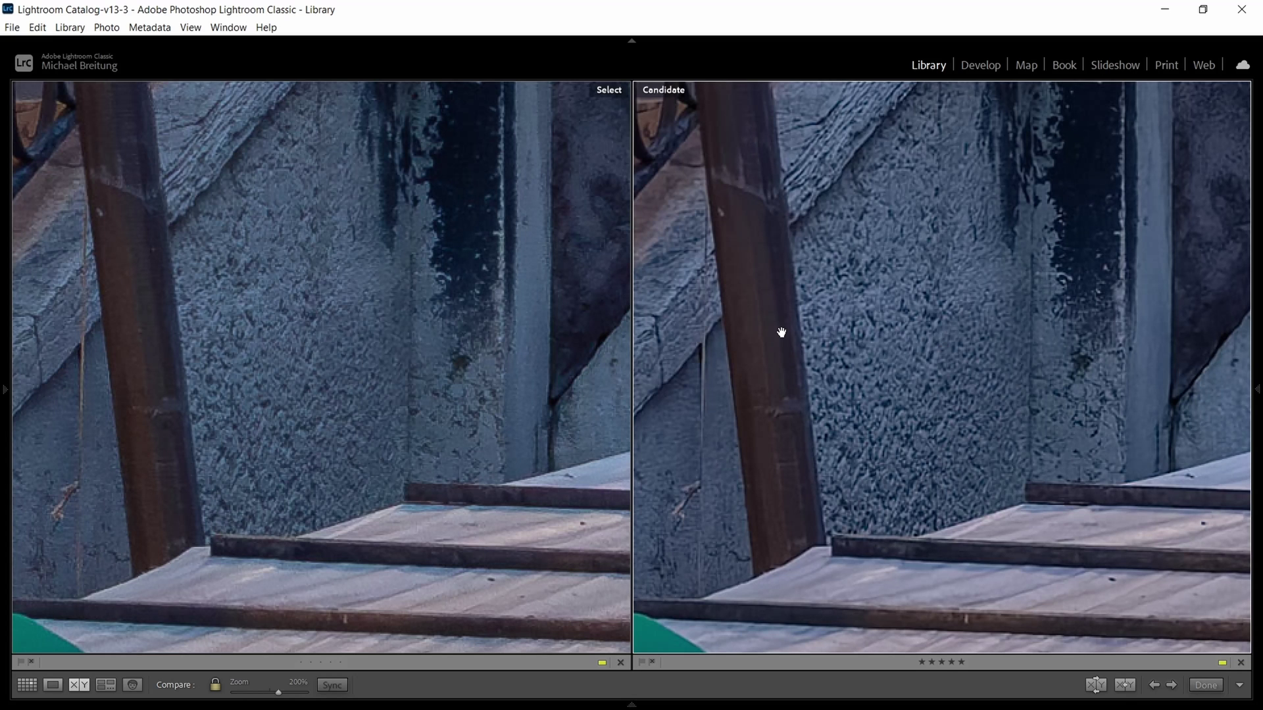
# Step: Display the file information over both compared photos and fit the complete images in the comparison
pyautogui.press('i')
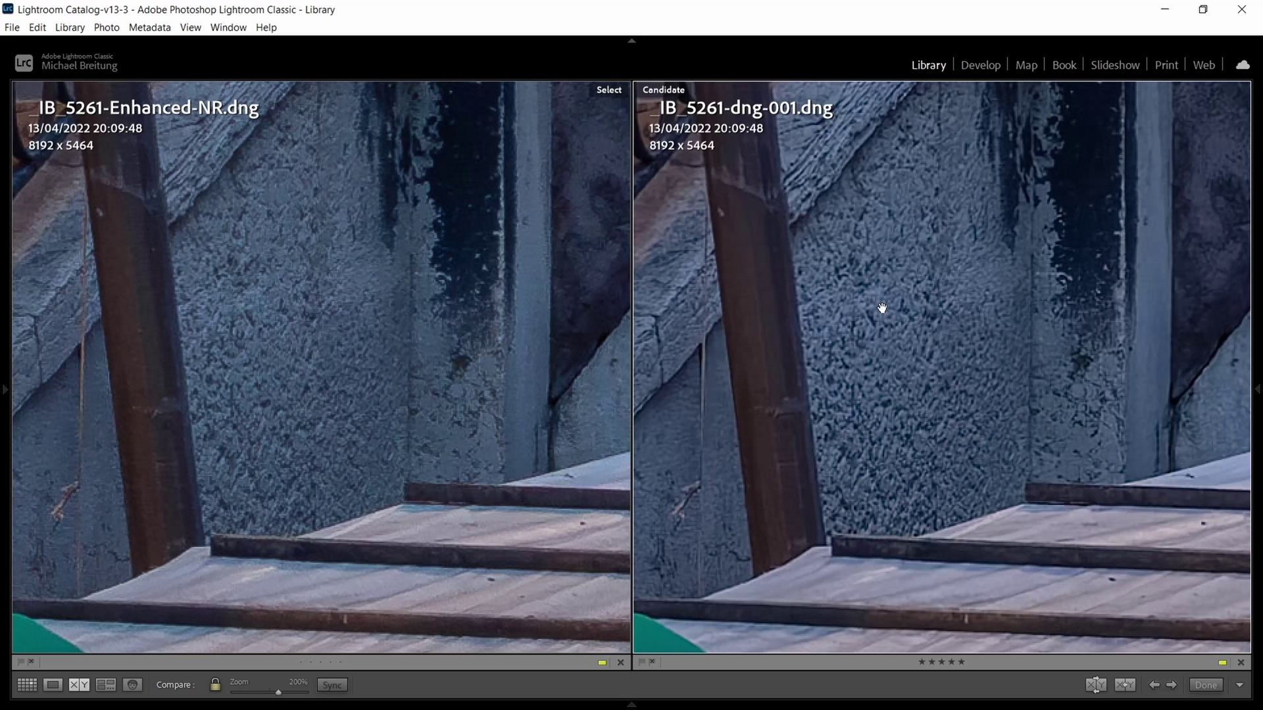
pyautogui.moveTo(879, 344); pyautogui.dragTo(927, 223)
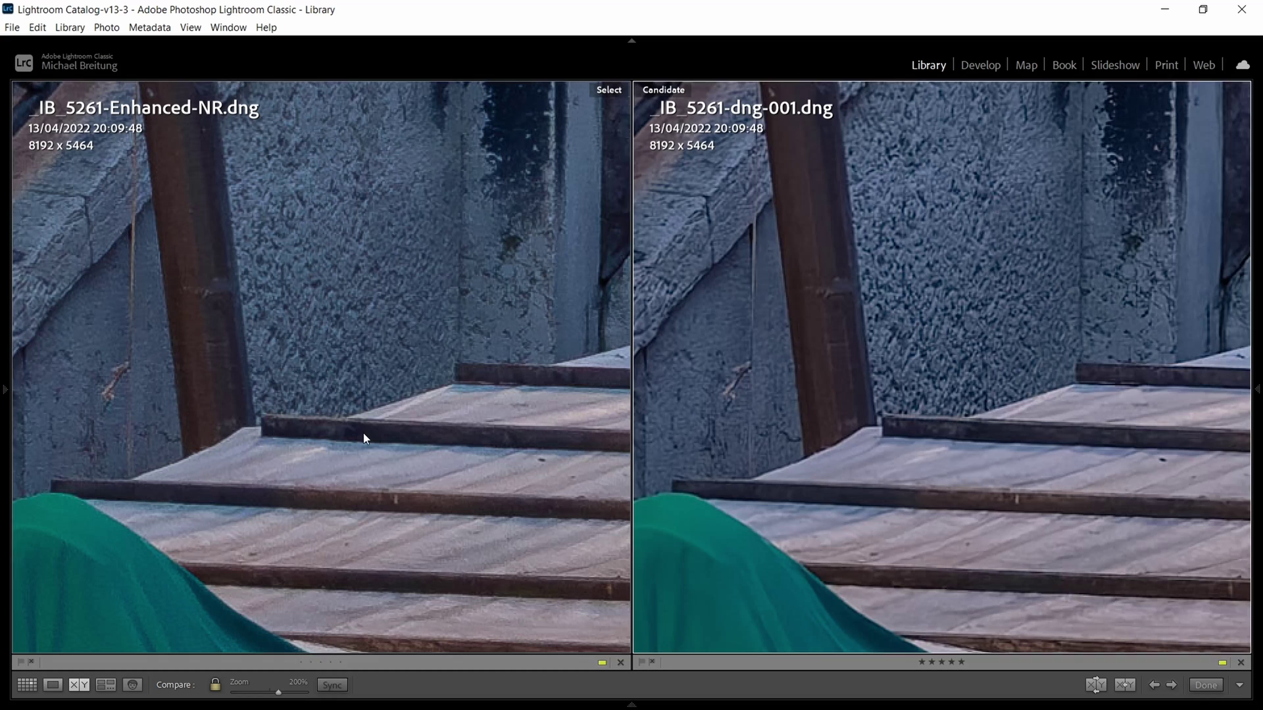
pyautogui.click(363, 434)
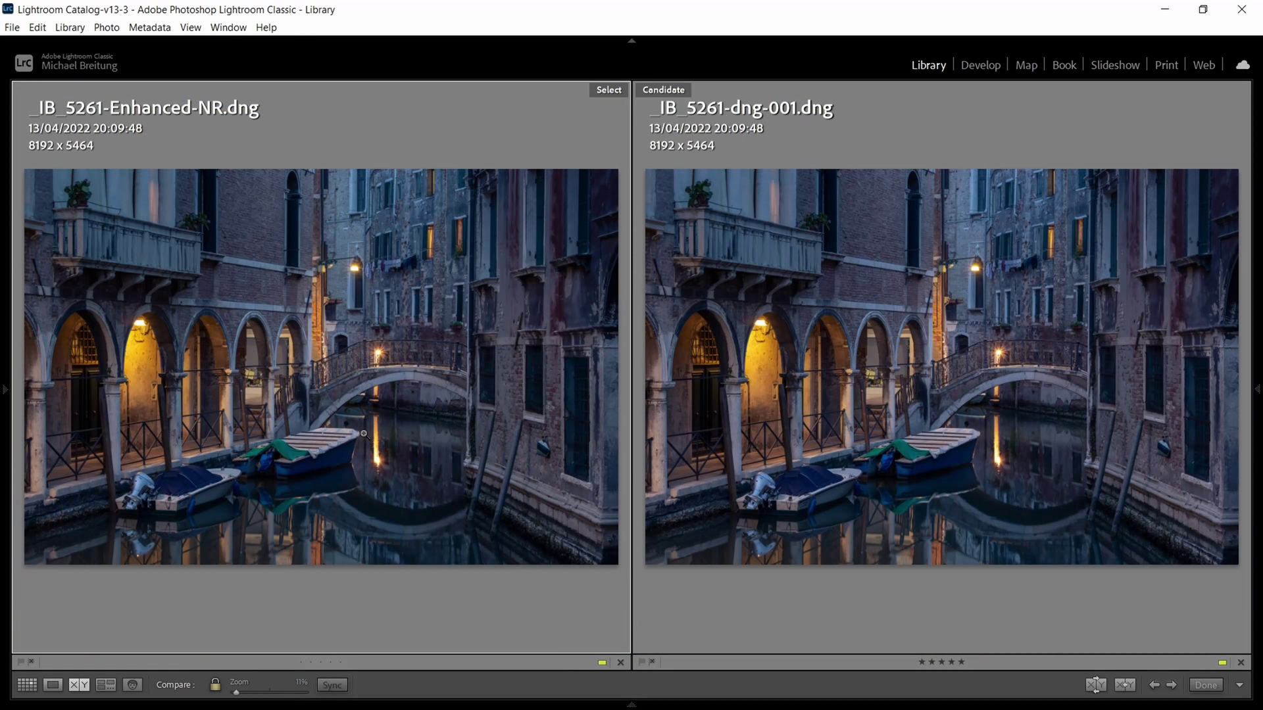
pyautogui.click(19, 30)
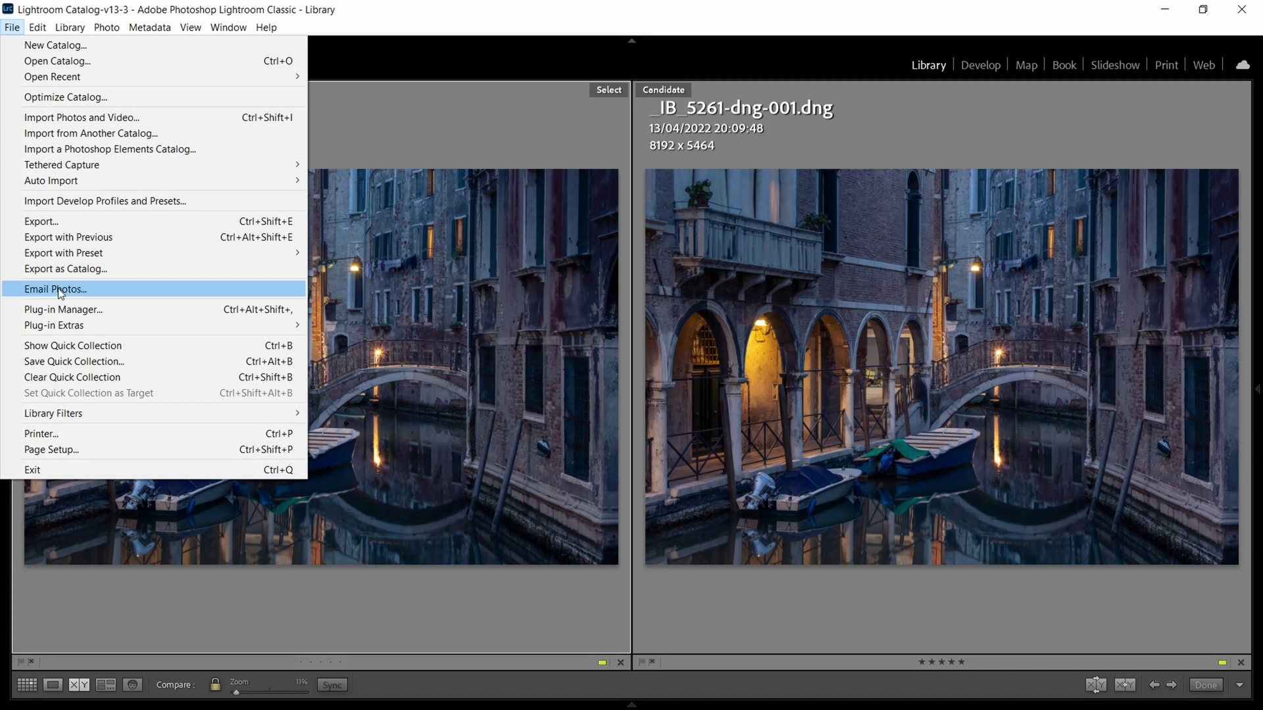
pyautogui.moveTo(46, 329)
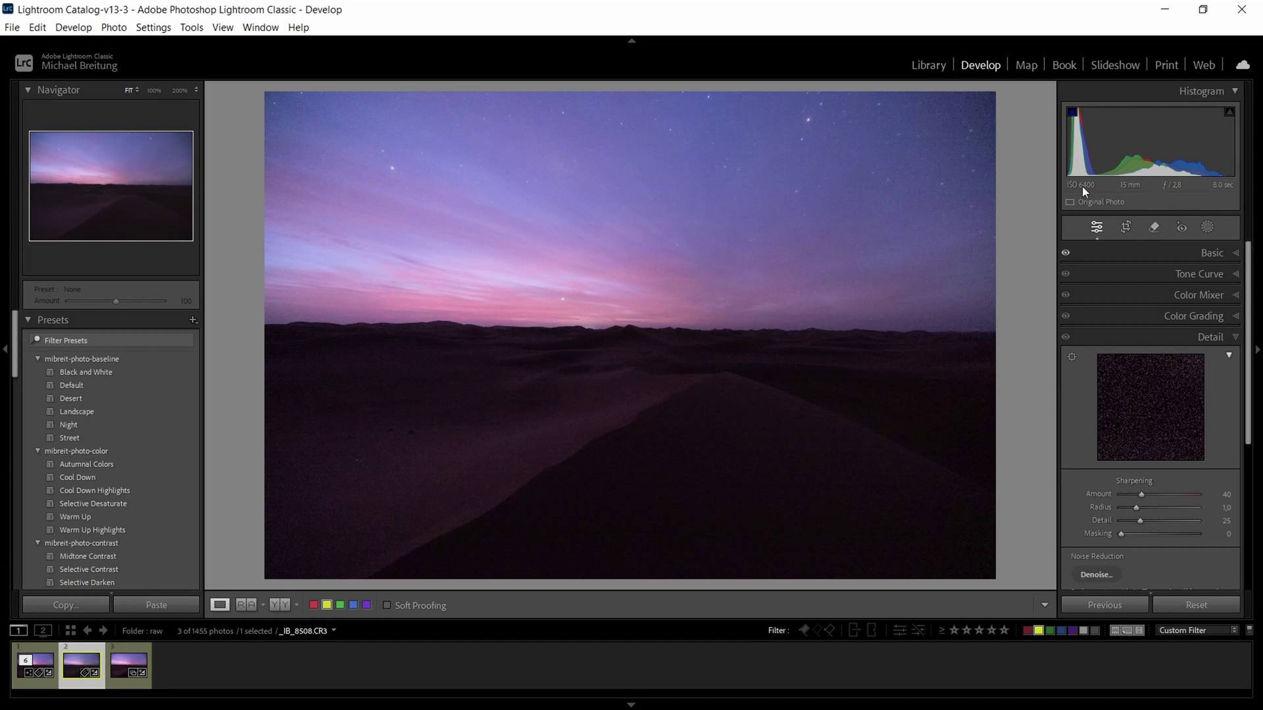
# Step: Inspect the noise in the twilight sky of _IB_8508.CR3 at 200% and 100% zoom
pyautogui.click(656, 207)
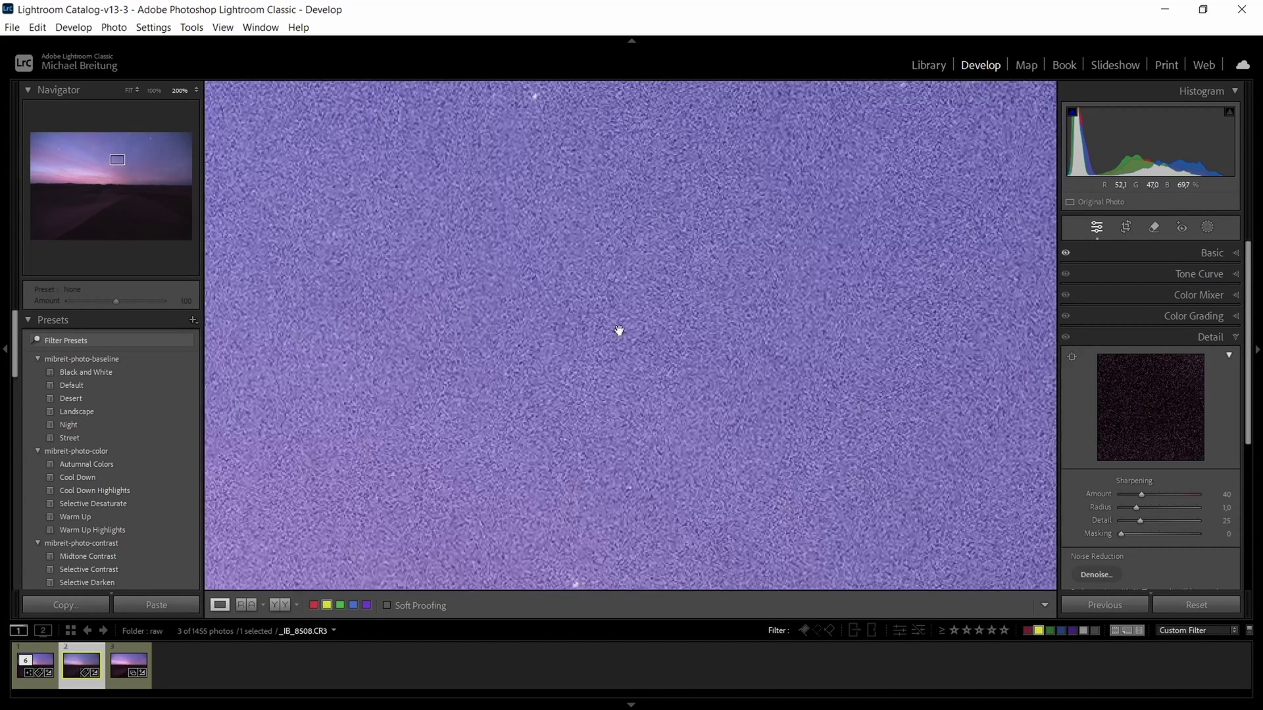
pyautogui.click(154, 90)
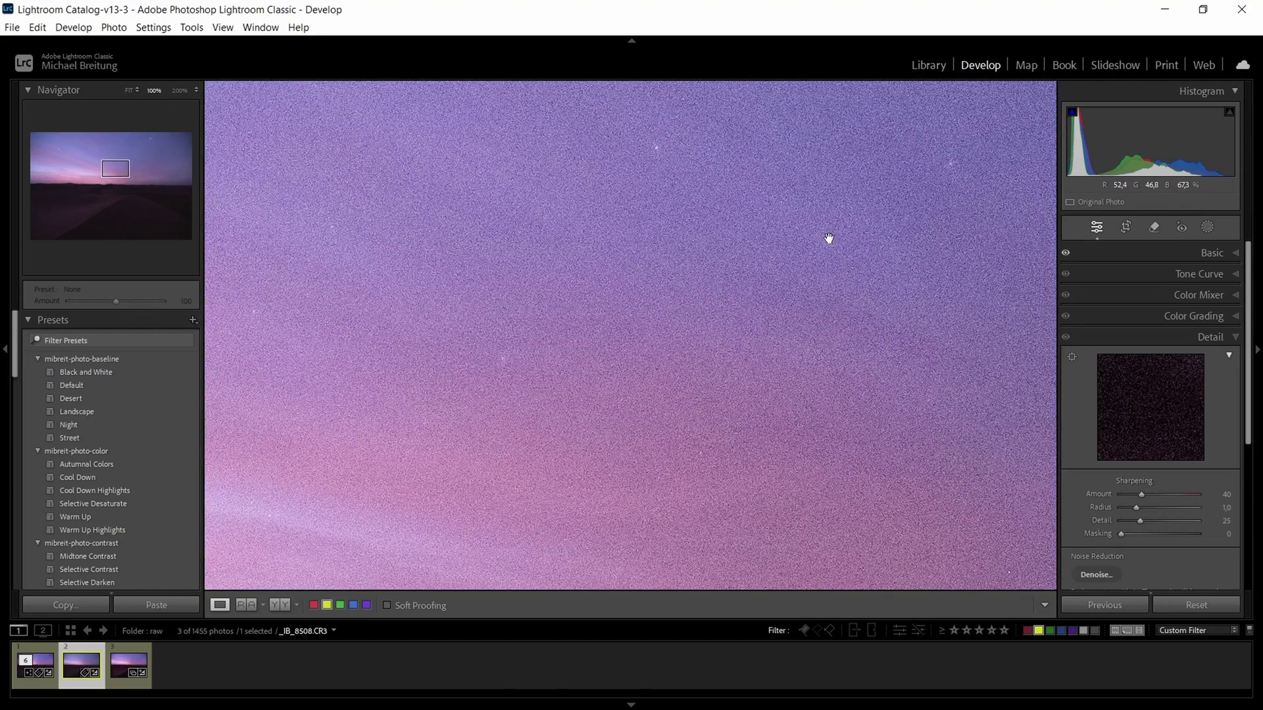
pyautogui.moveTo(829, 239); pyautogui.dragTo(779, 287)
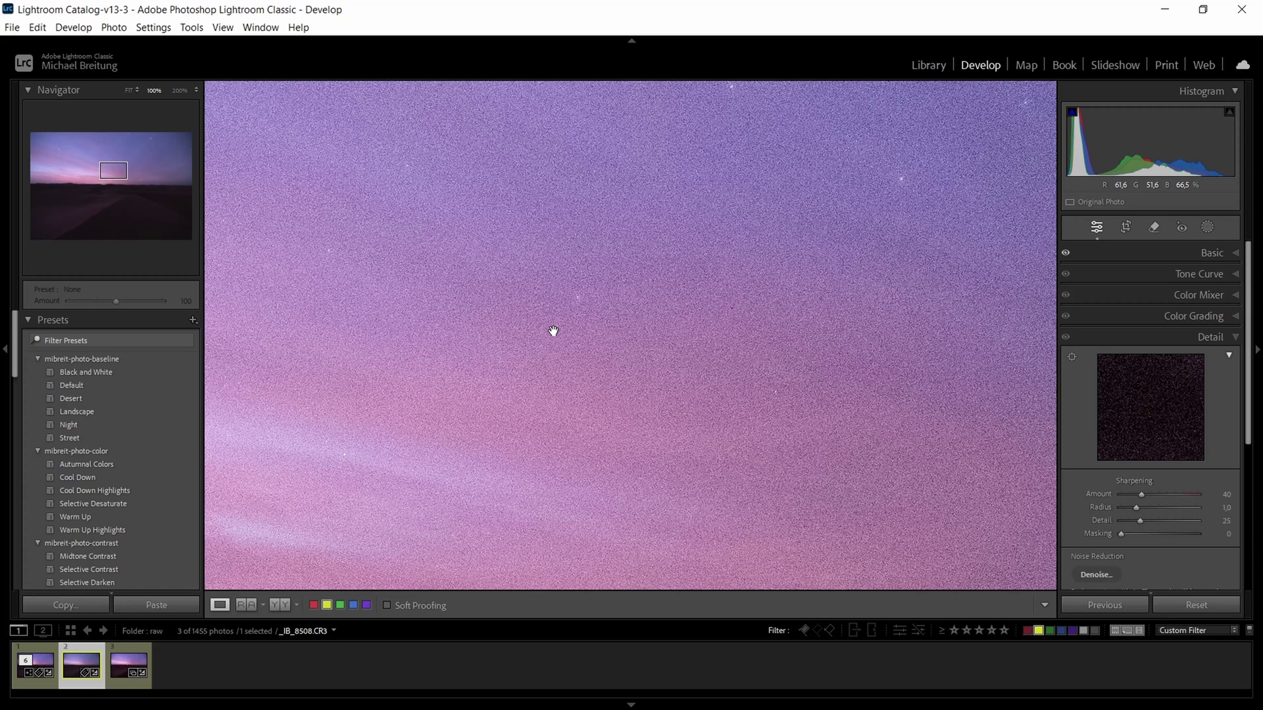
# Step: Compare two versions of the desert photo side by side at 100%, checking the stars and sky gradients
pyautogui.press('c')
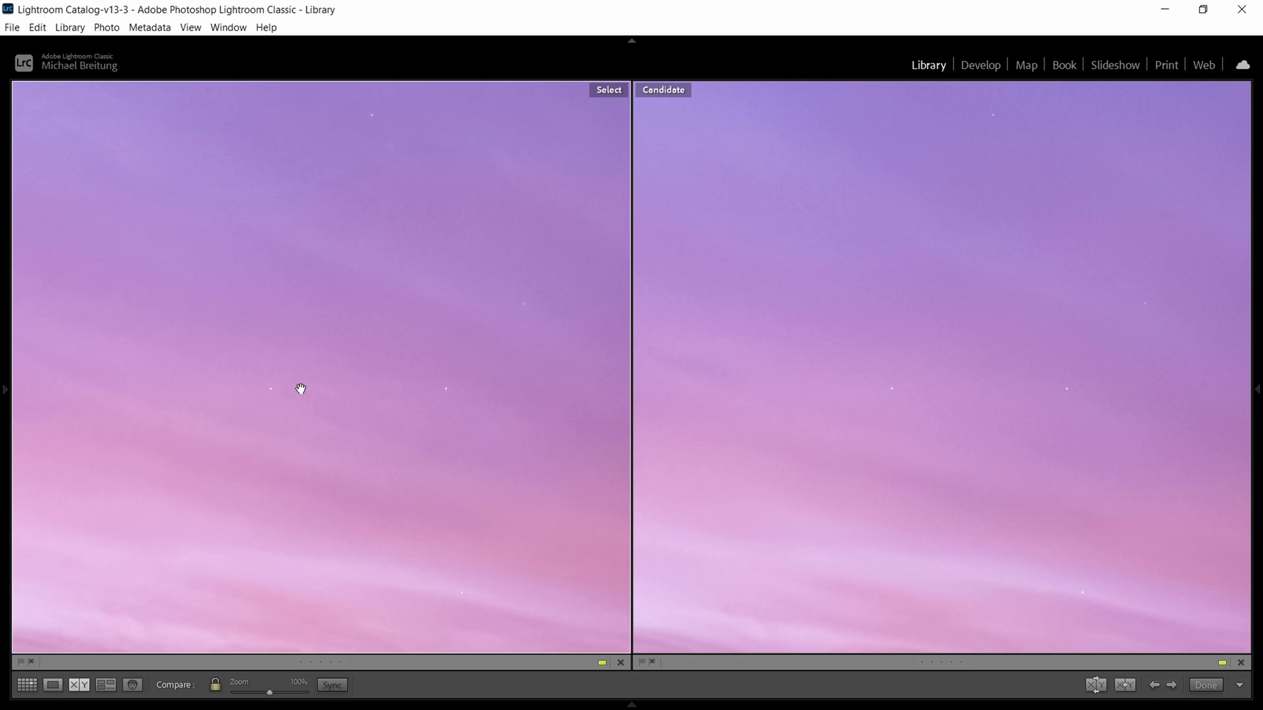
pyautogui.moveTo(287, 319); pyautogui.dragTo(448, 503)
pyautogui.moveTo(388, 323); pyautogui.dragTo(343, 411)
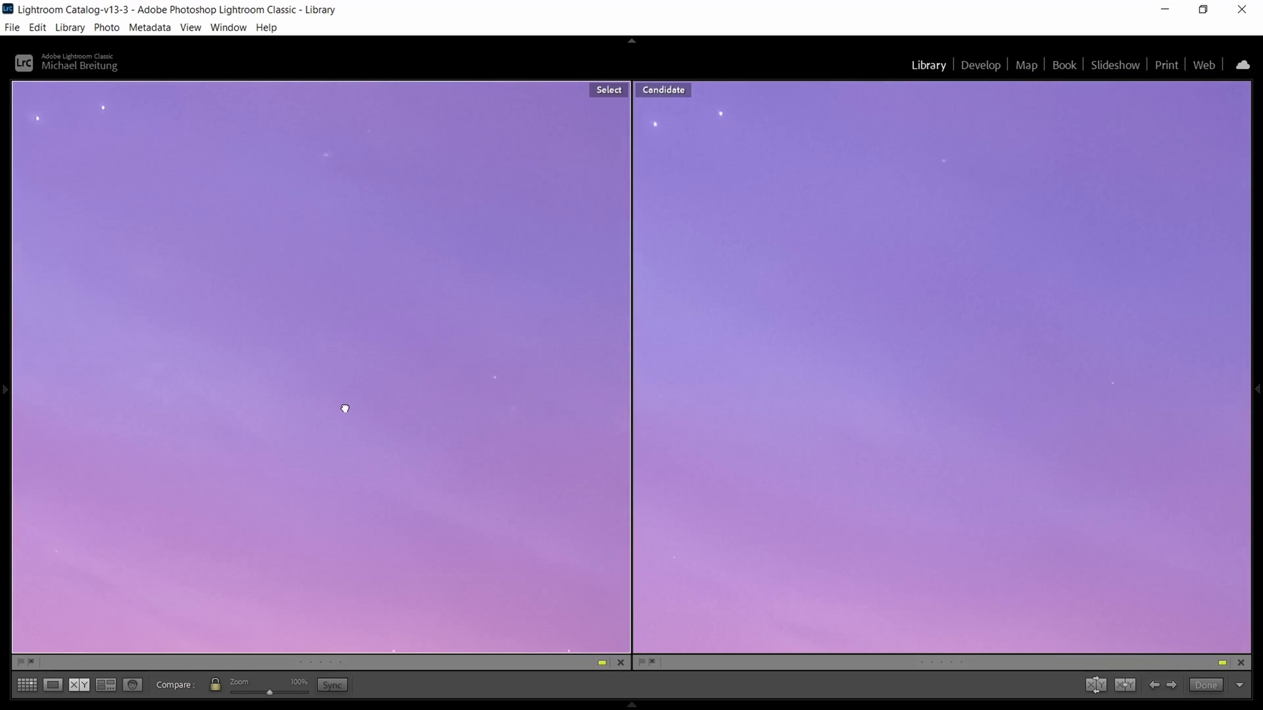
pyautogui.moveTo(446, 242); pyautogui.dragTo(453, 390)
pyautogui.moveTo(302, 244); pyautogui.dragTo(394, 340)
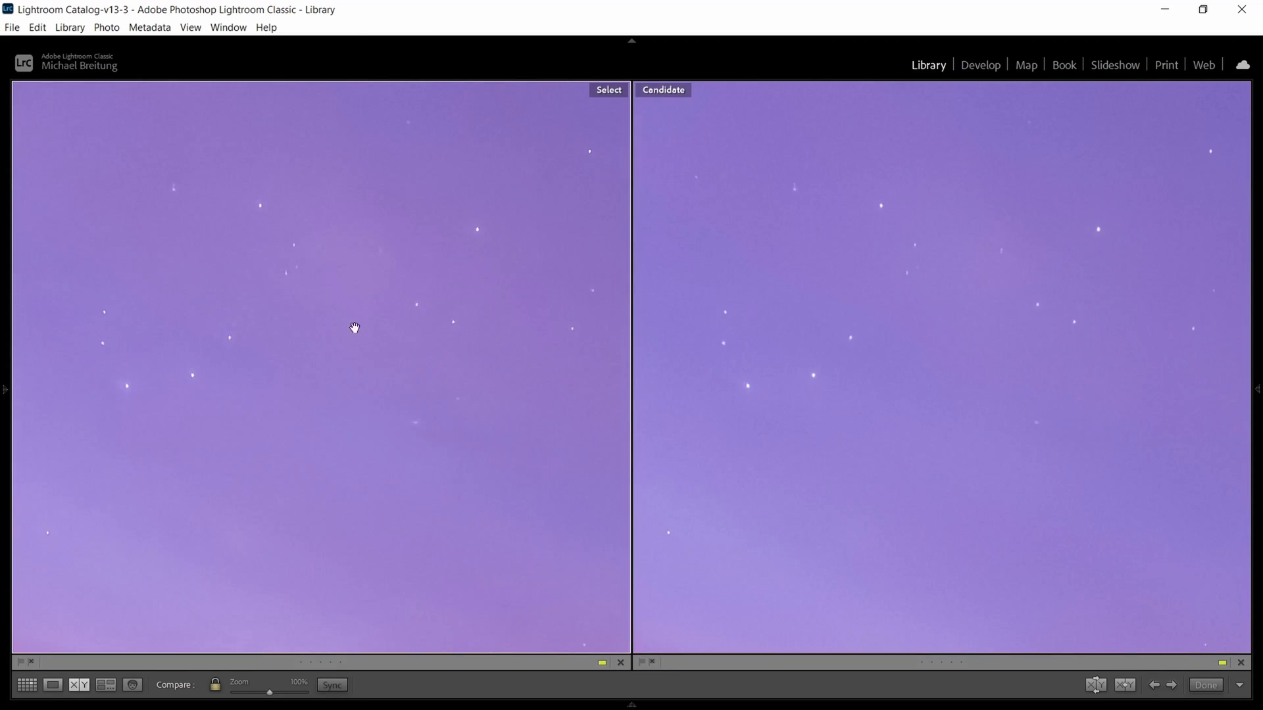
pyautogui.moveTo(198, 321); pyautogui.dragTo(458, 409)
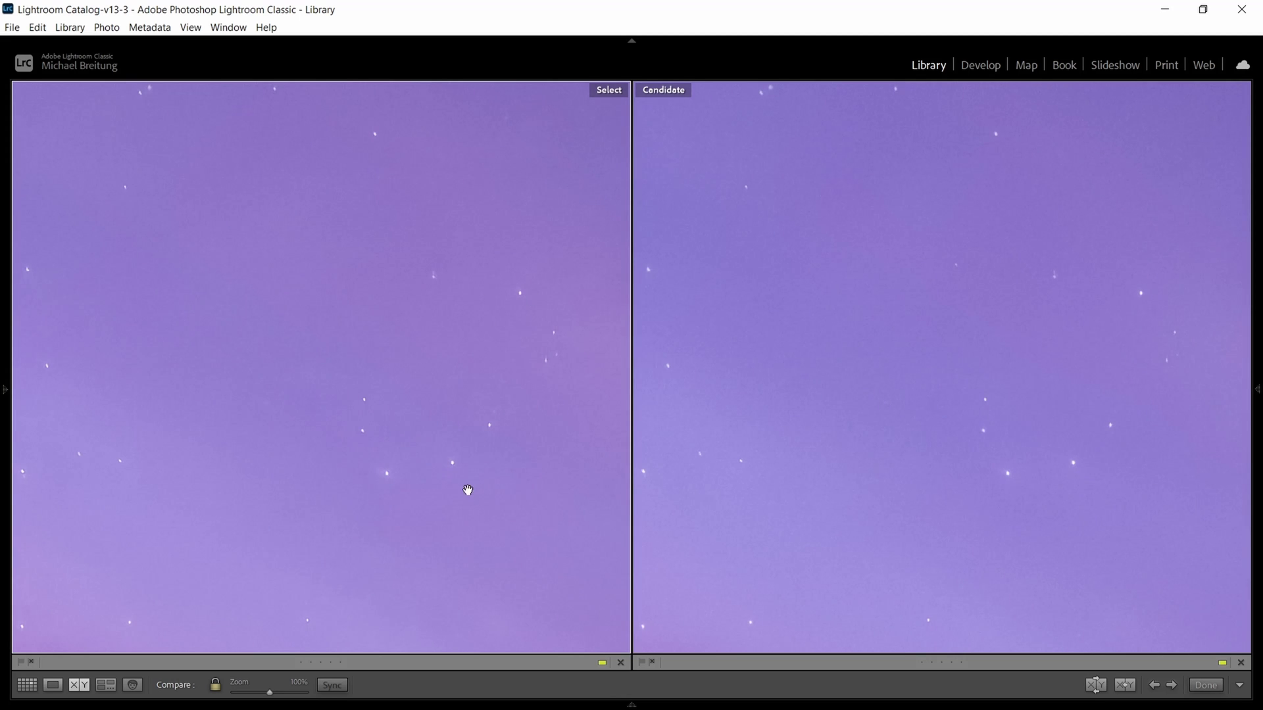
# Step: Compare both denoised desert photos at 100% along the dune horizon and starry sky corner, with their file information displayed
pyautogui.moveTo(467, 491); pyautogui.dragTo(443, 265)
pyautogui.moveTo(432, 442); pyautogui.dragTo(472, 194)
pyautogui.moveTo(459, 475); pyautogui.dragTo(496, 169)
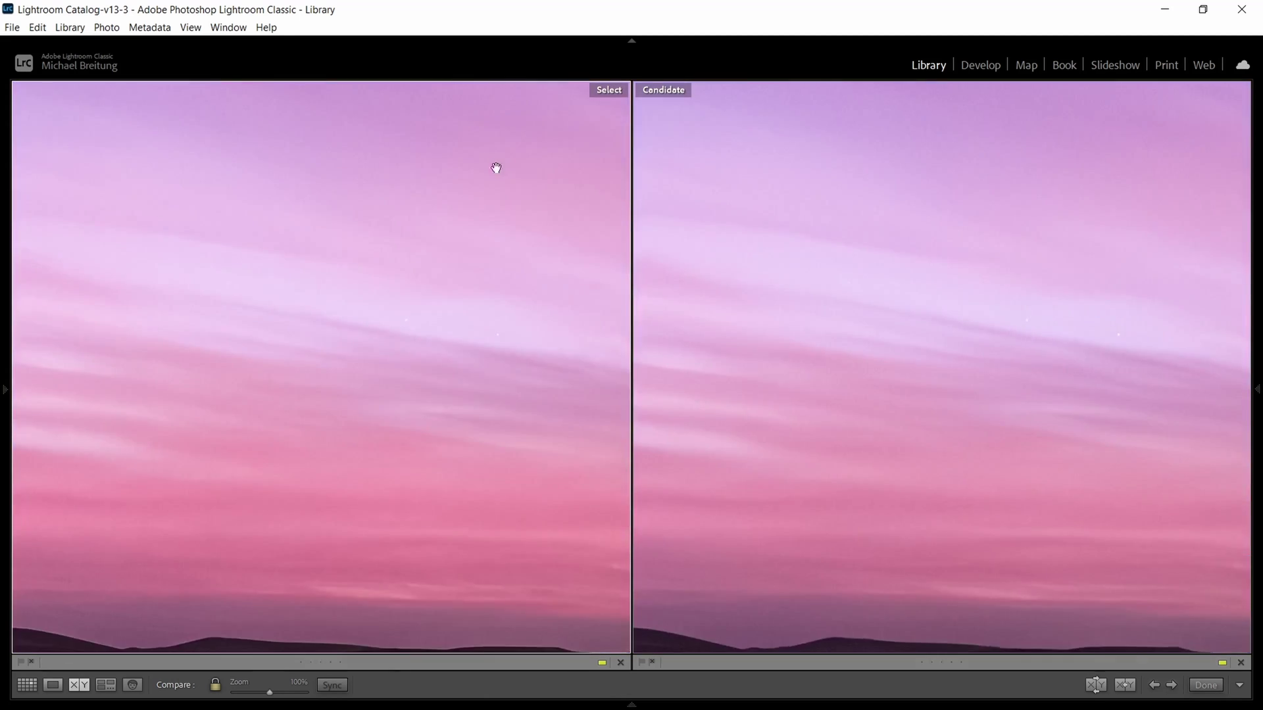
pyautogui.moveTo(464, 497); pyautogui.dragTo(478, 402)
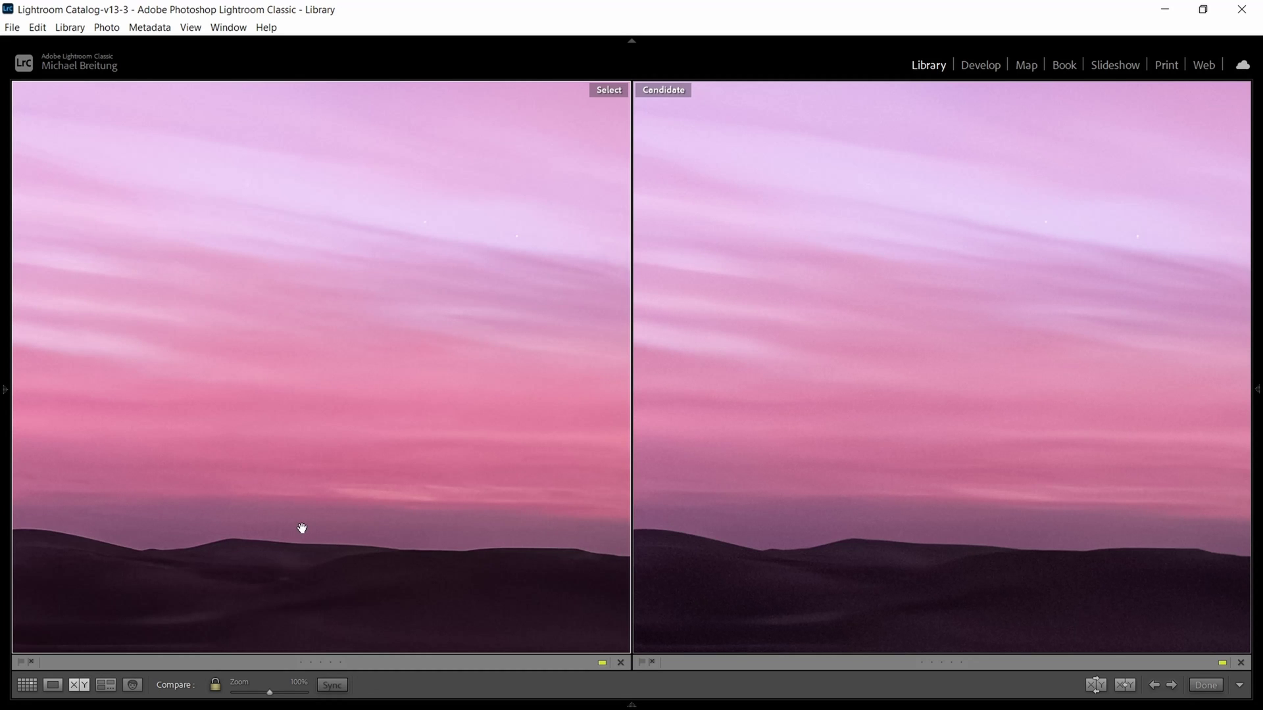
pyautogui.moveTo(298, 434); pyautogui.dragTo(302, 565)
pyautogui.moveTo(392, 236); pyautogui.dragTo(360, 491)
pyautogui.moveTo(460, 226); pyautogui.dragTo(432, 452)
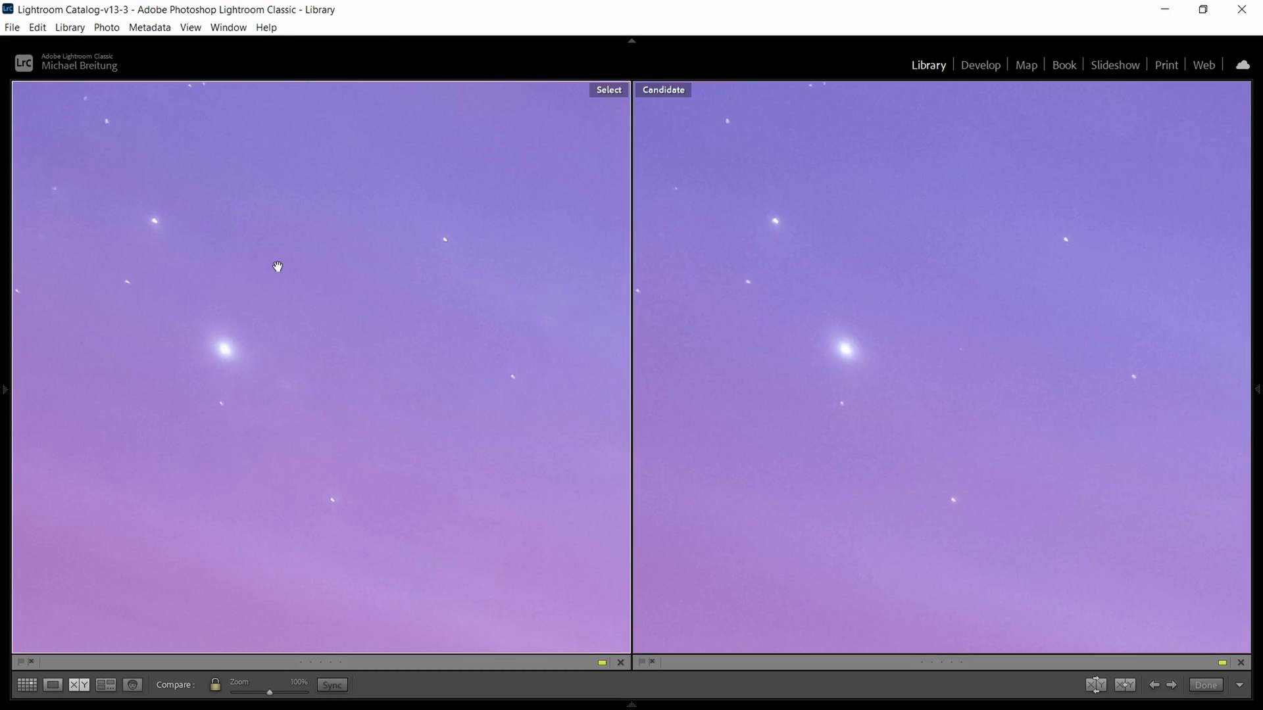
pyautogui.moveTo(276, 268); pyautogui.dragTo(533, 485)
pyautogui.moveTo(235, 265); pyautogui.dragTo(513, 448)
pyautogui.moveTo(34, 404); pyautogui.dragTo(285, 302)
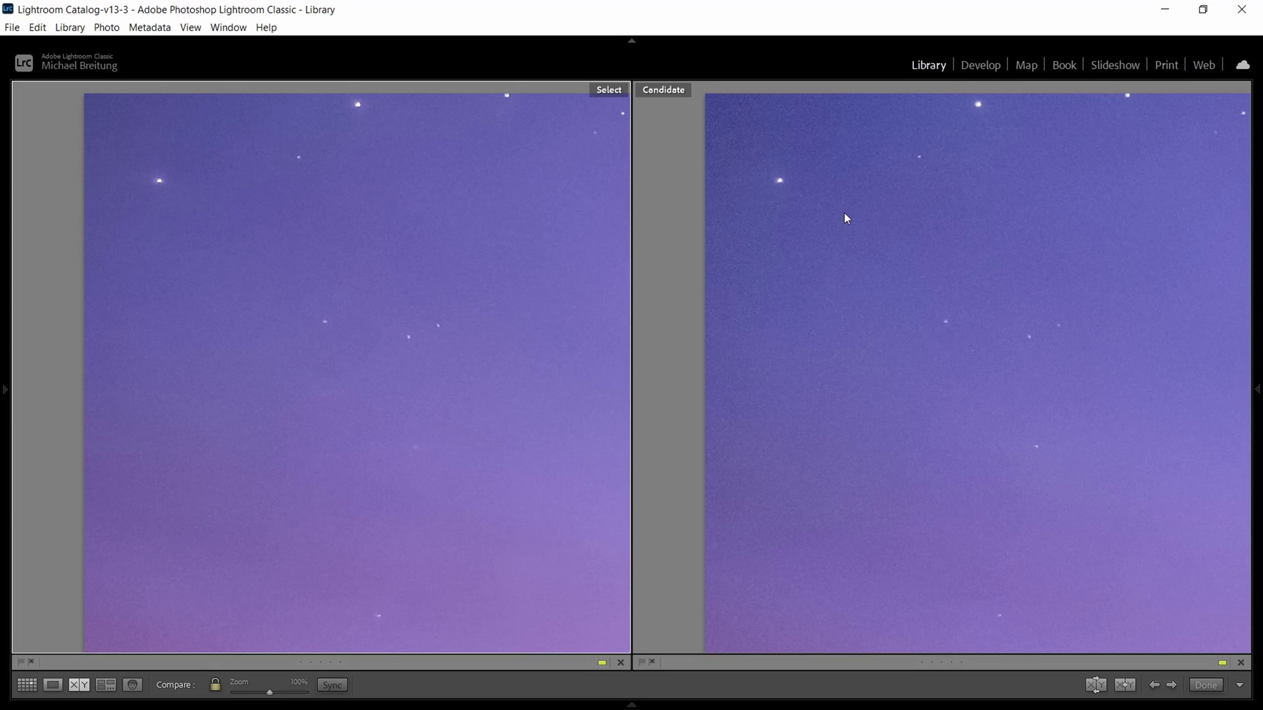
pyautogui.press('i')
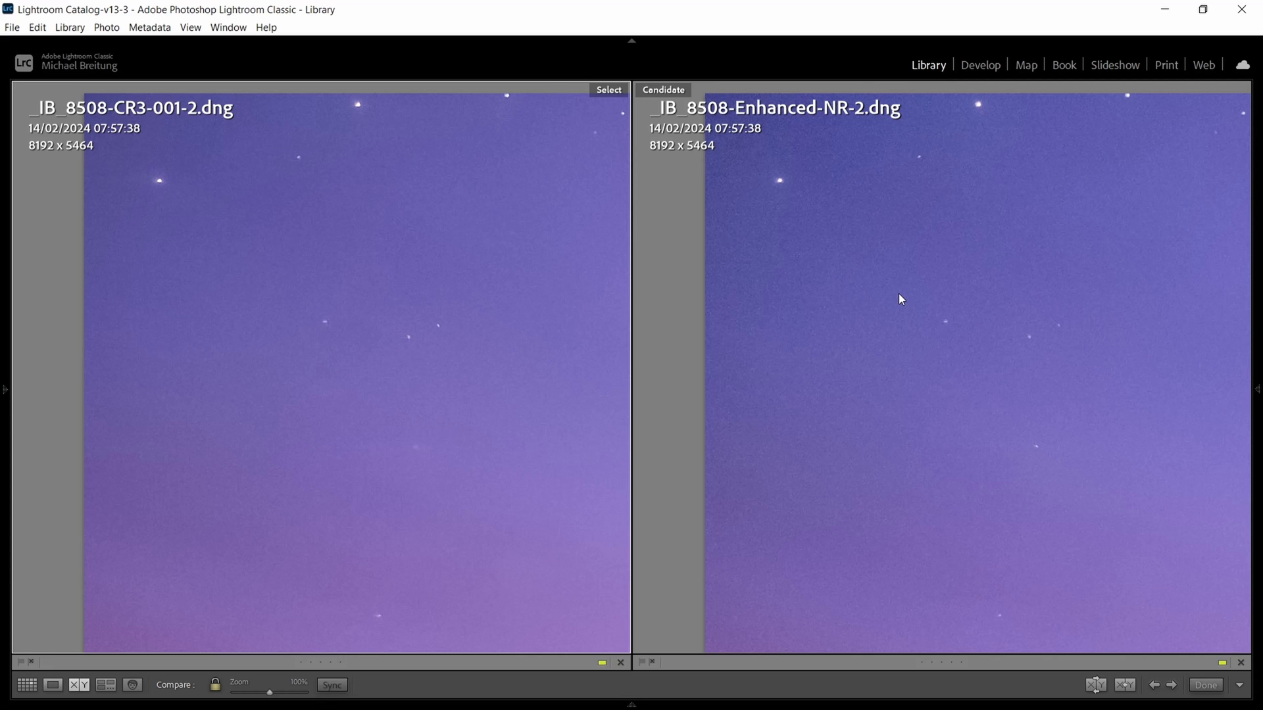
pyautogui.click(412, 454)
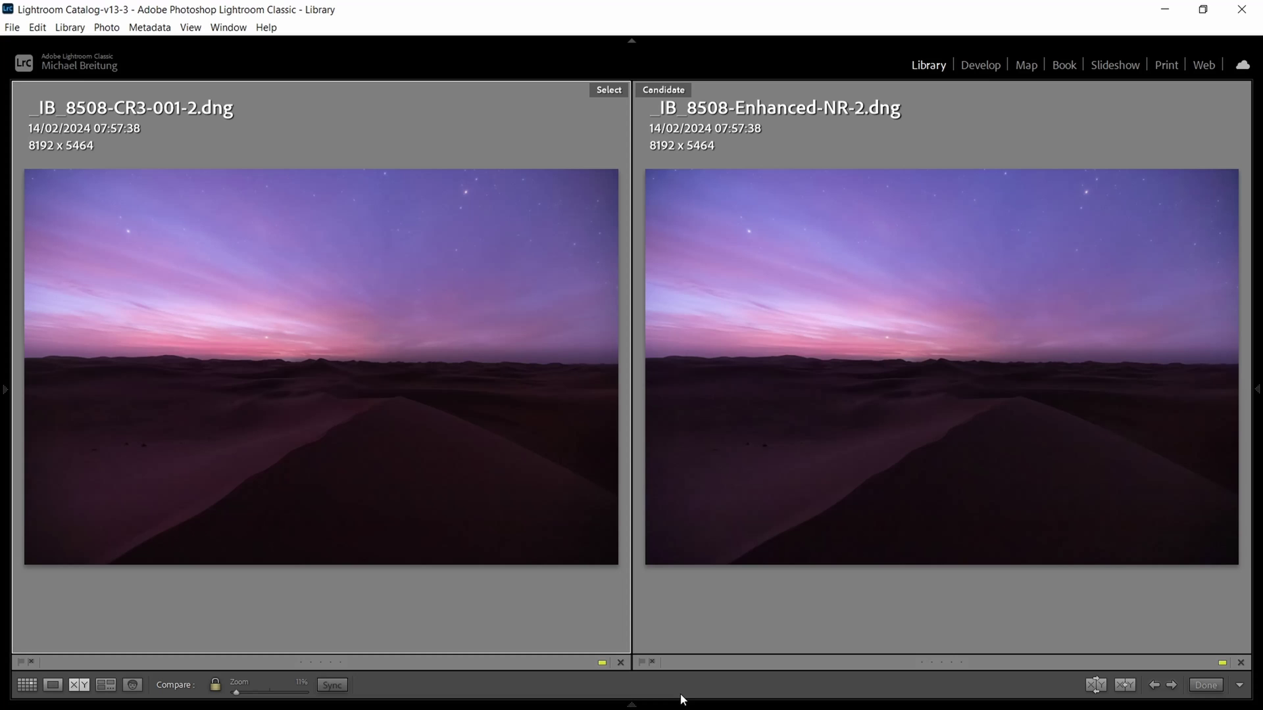
# Step: Send the original raw file _IB_8508.CR3 to DxO PureRAW 4 for preview and processing
pyautogui.click(983, 66)
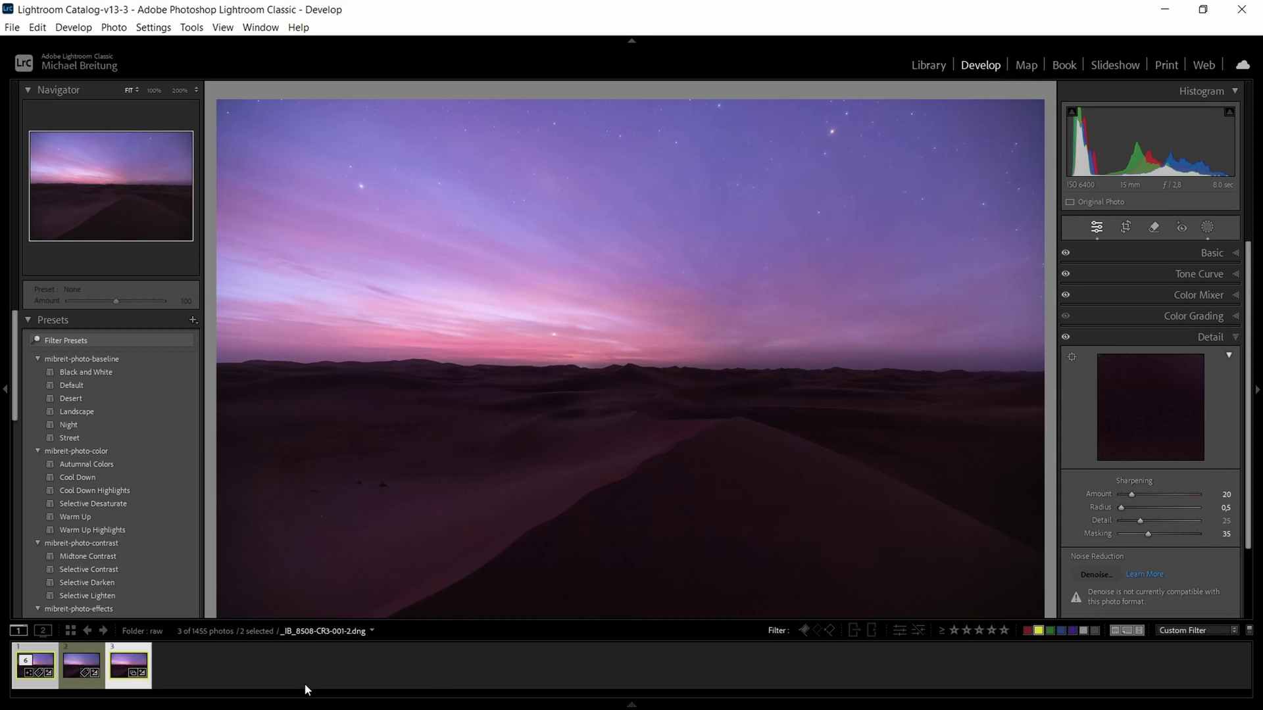
pyautogui.click(82, 684)
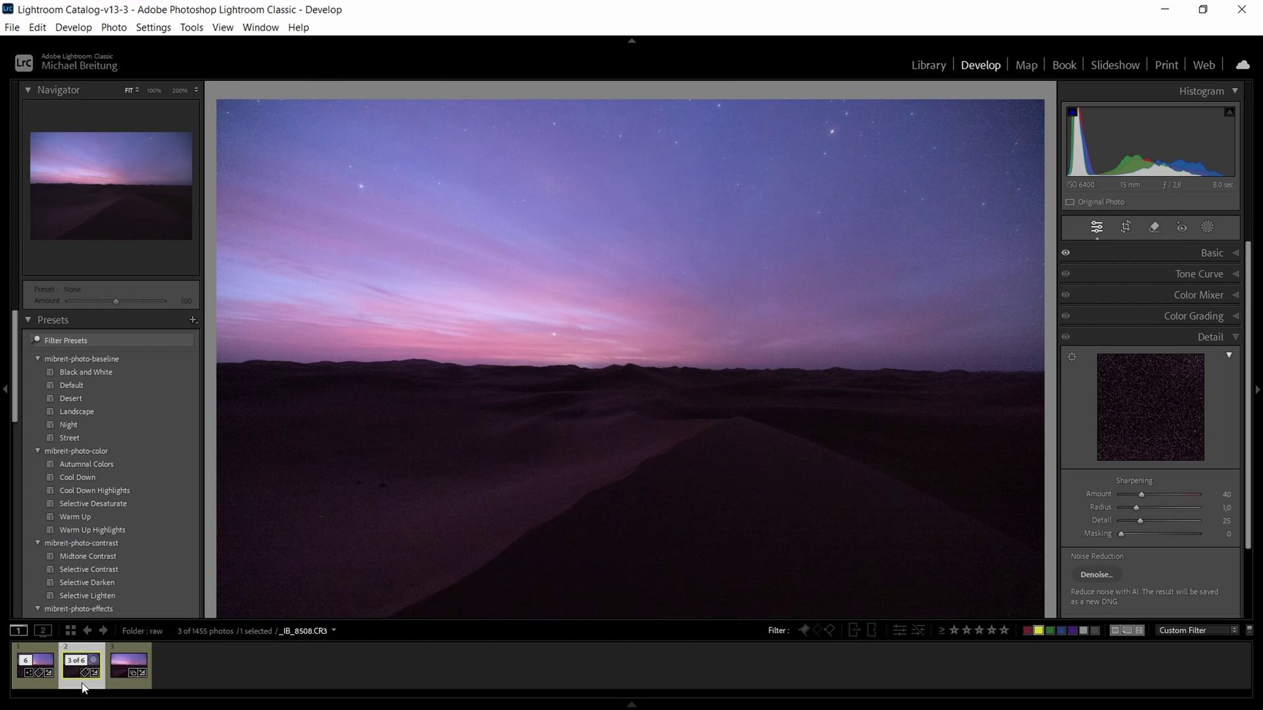
pyautogui.click(12, 27)
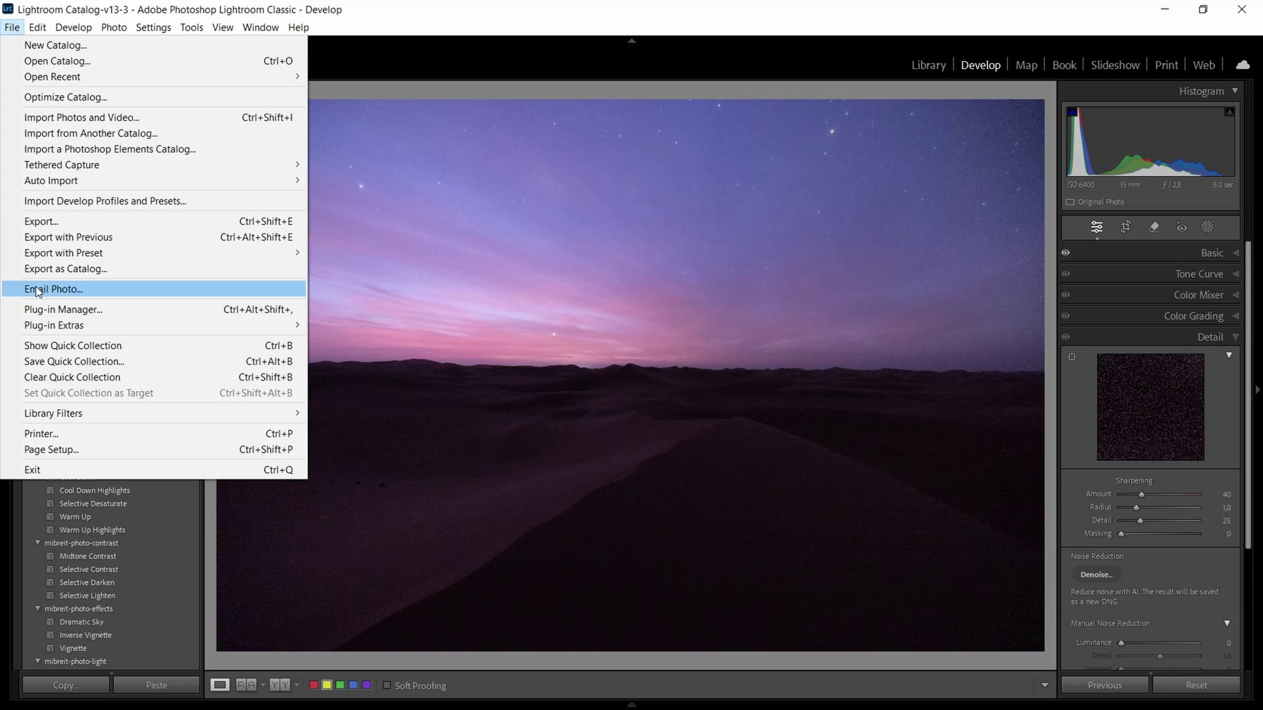
pyautogui.moveTo(37, 327)
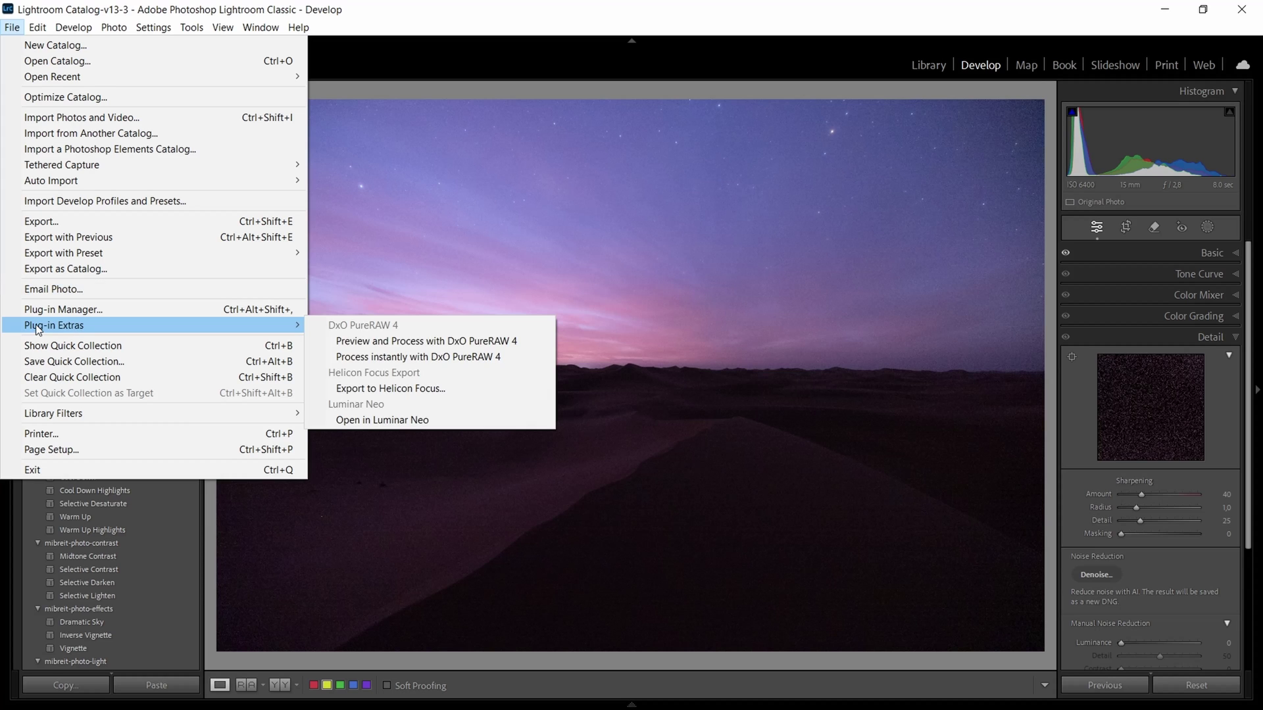
pyautogui.click(403, 342)
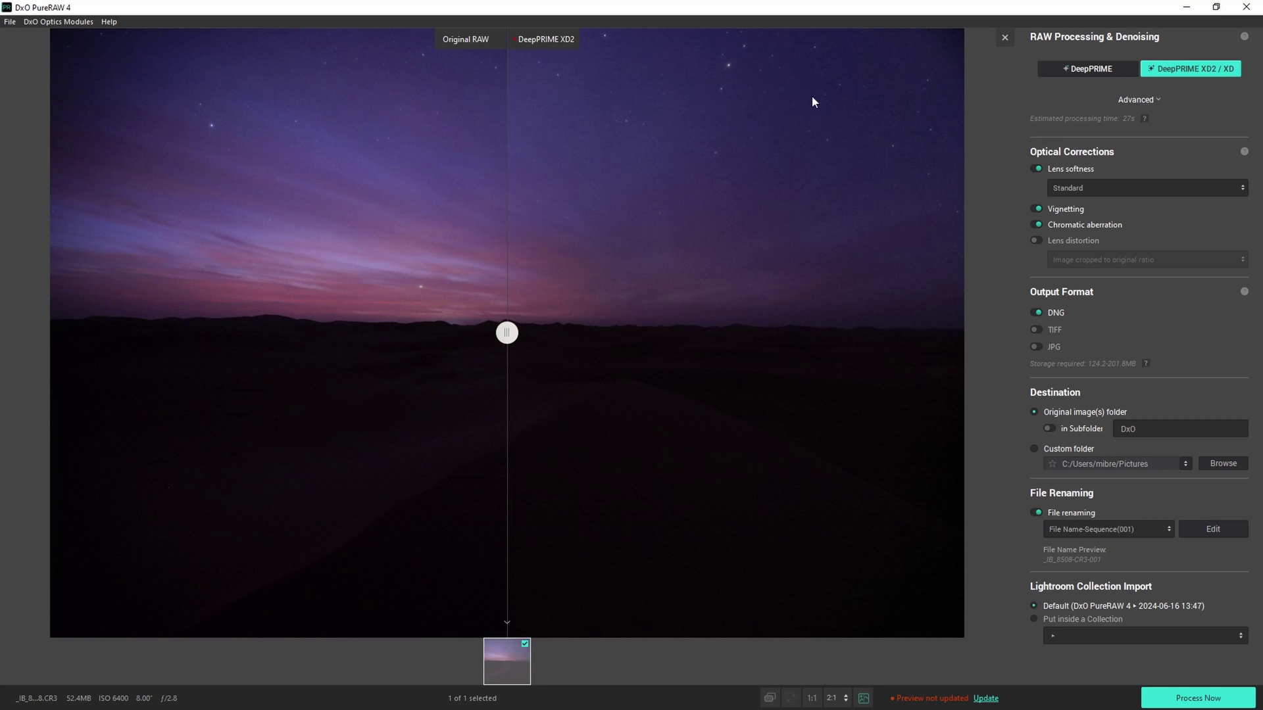
# Step: Update the DeepPRIME XD2 preview at 1:1 and compare the starry sky with the original raw across the divider
pyautogui.click(813, 699)
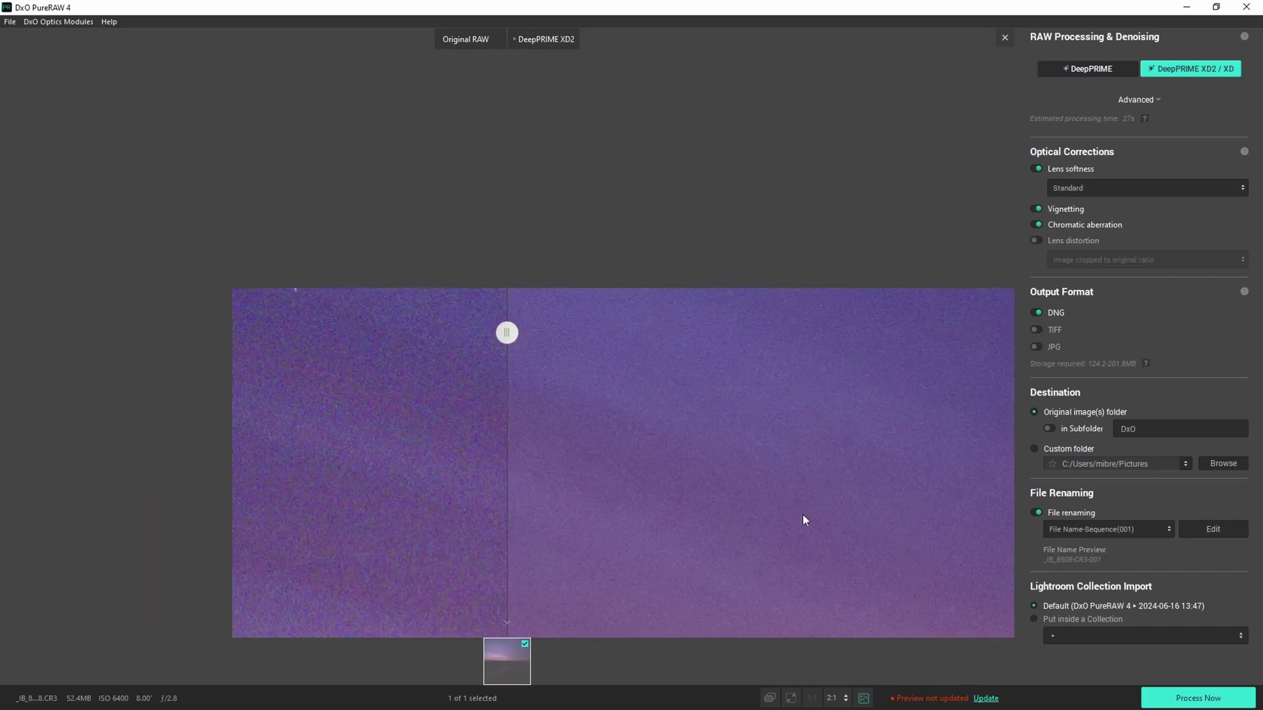
pyautogui.moveTo(507, 332); pyautogui.dragTo(348, 332)
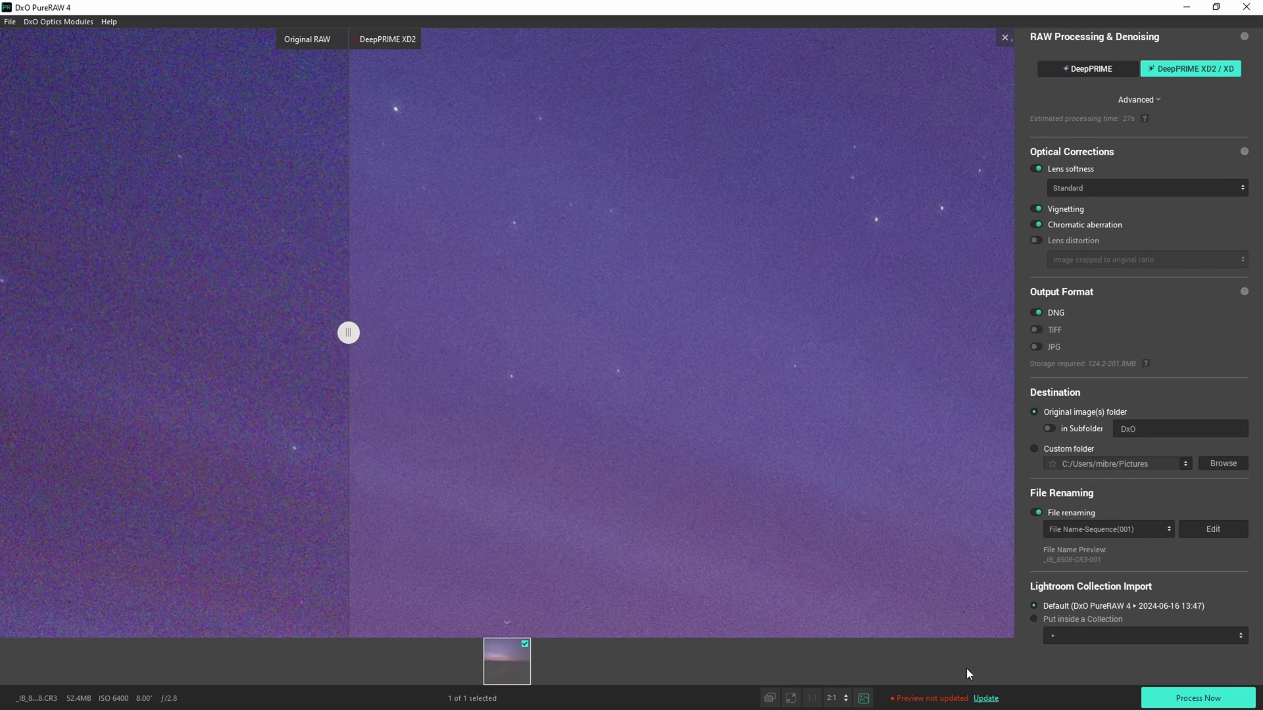
pyautogui.click(986, 699)
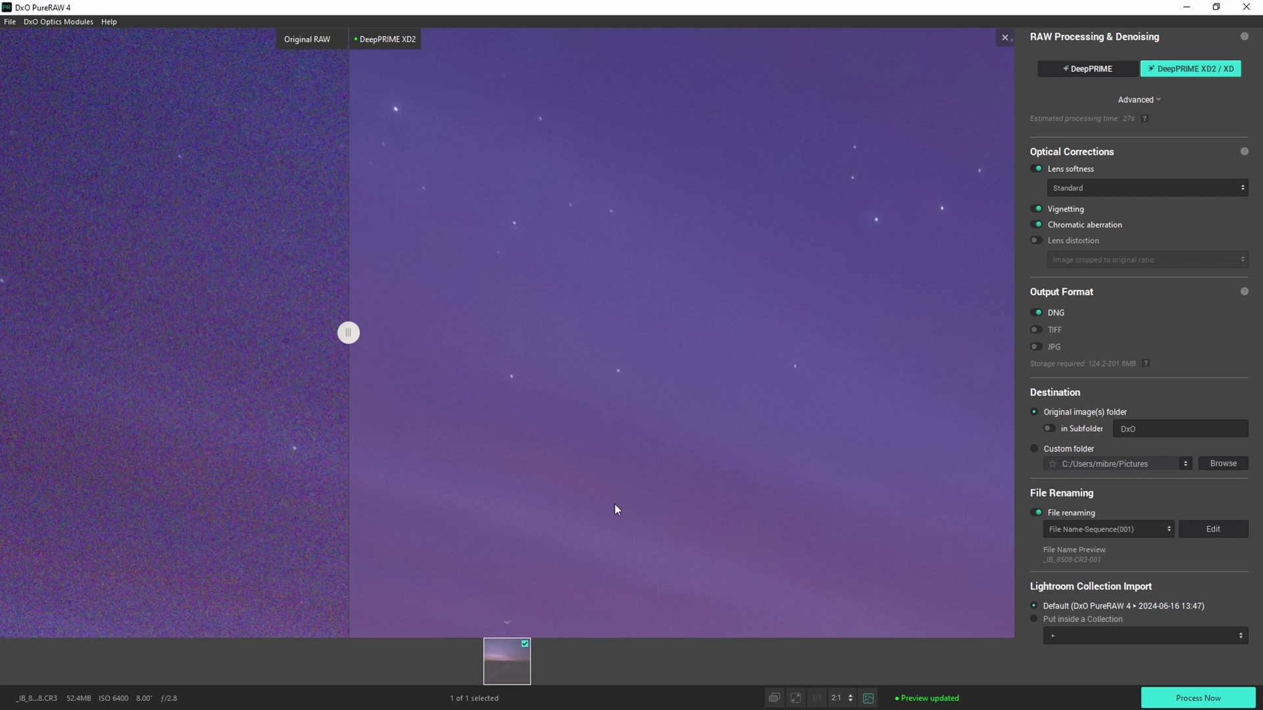
pyautogui.moveTo(348, 332); pyautogui.dragTo(307, 380)
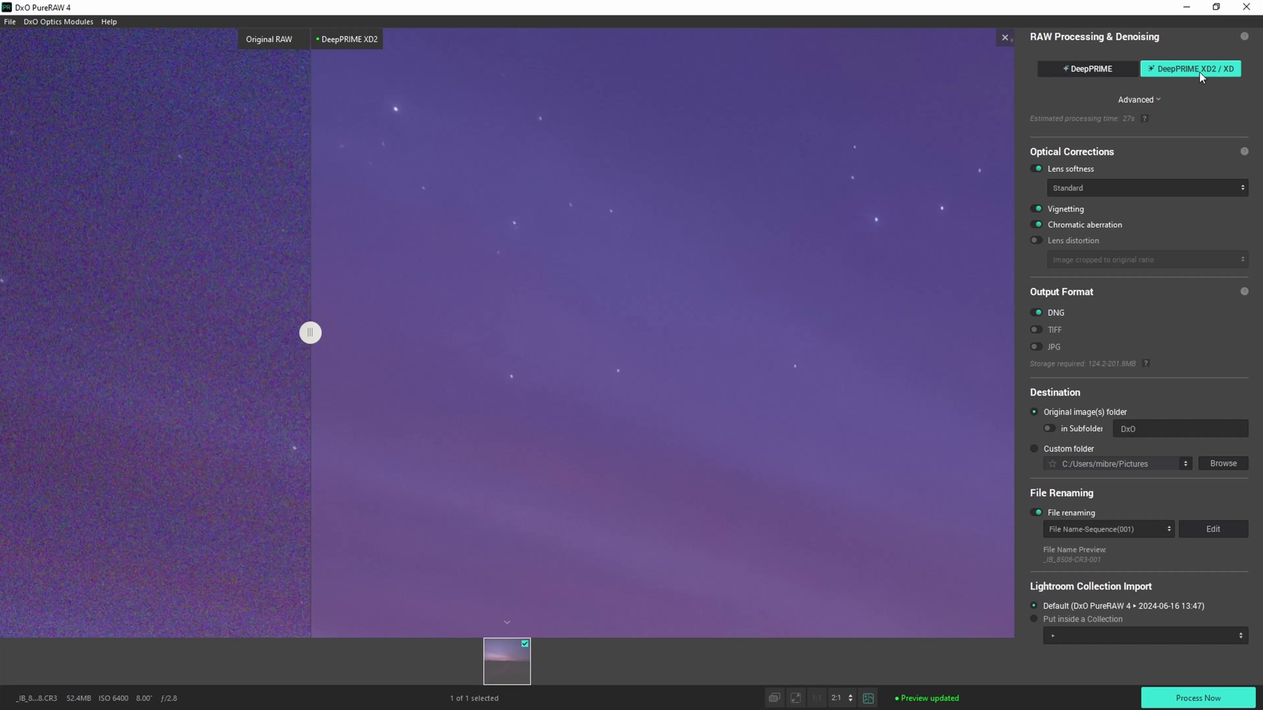
# Step: Set the DeepPRIME XD2 luminance to 46 with an updated preview, keeping lens softness at Standard
pyautogui.click(1157, 100)
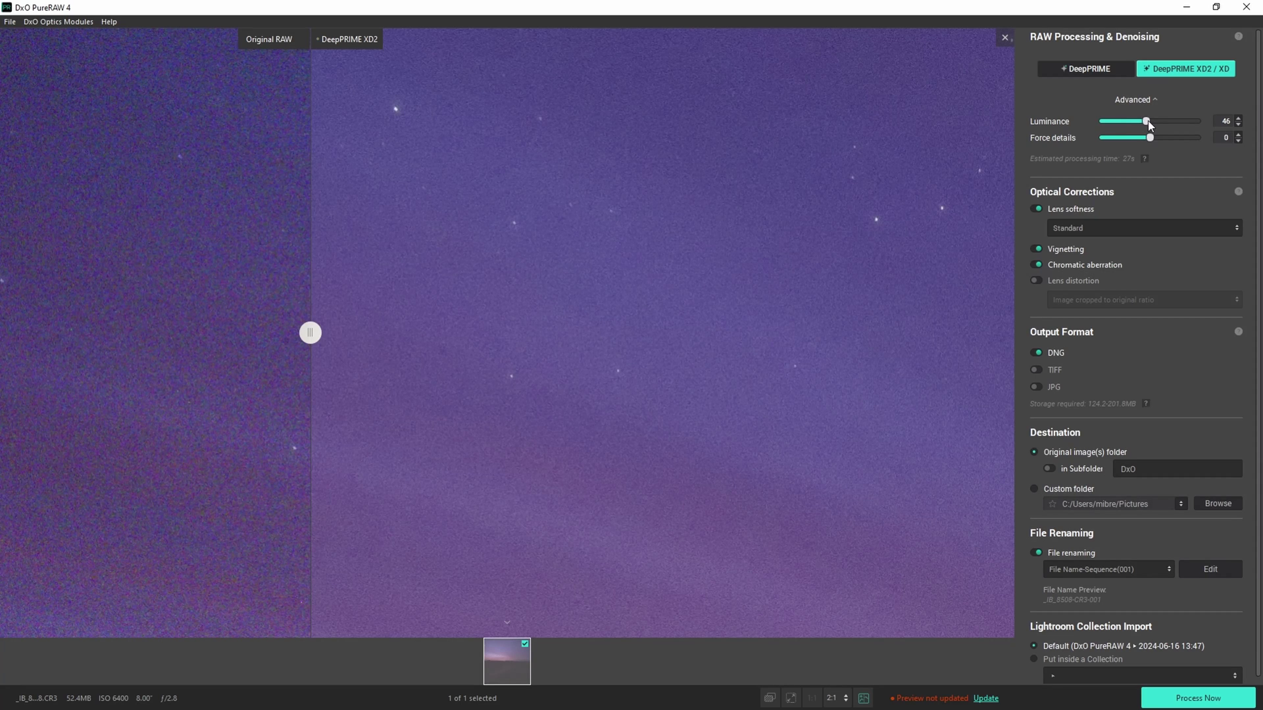
pyautogui.click(980, 697)
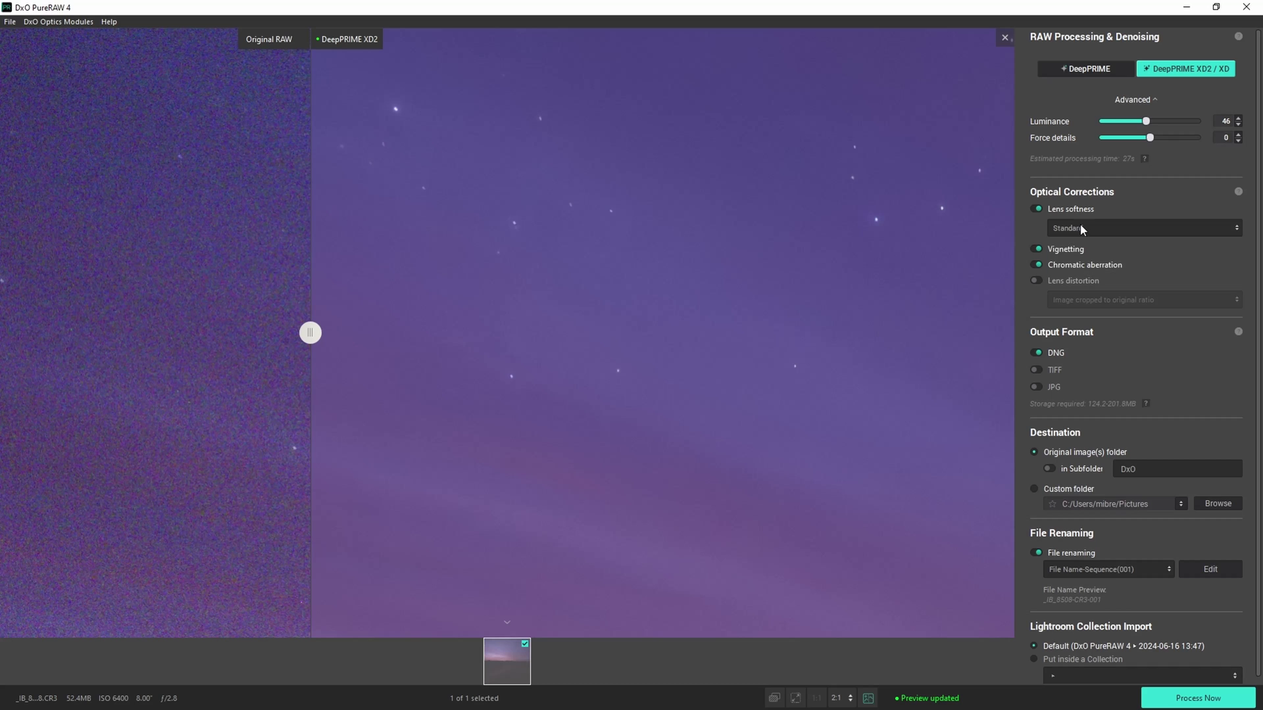
pyautogui.click(1082, 229)
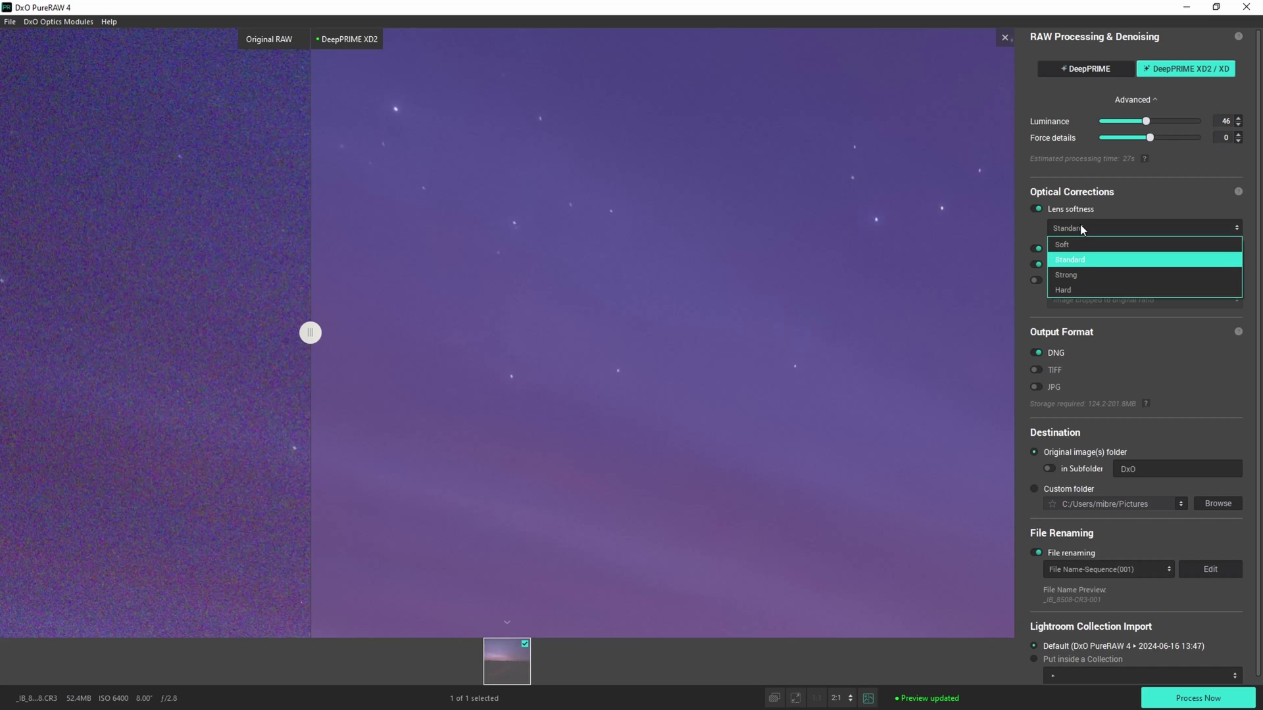
pyautogui.click(1080, 263)
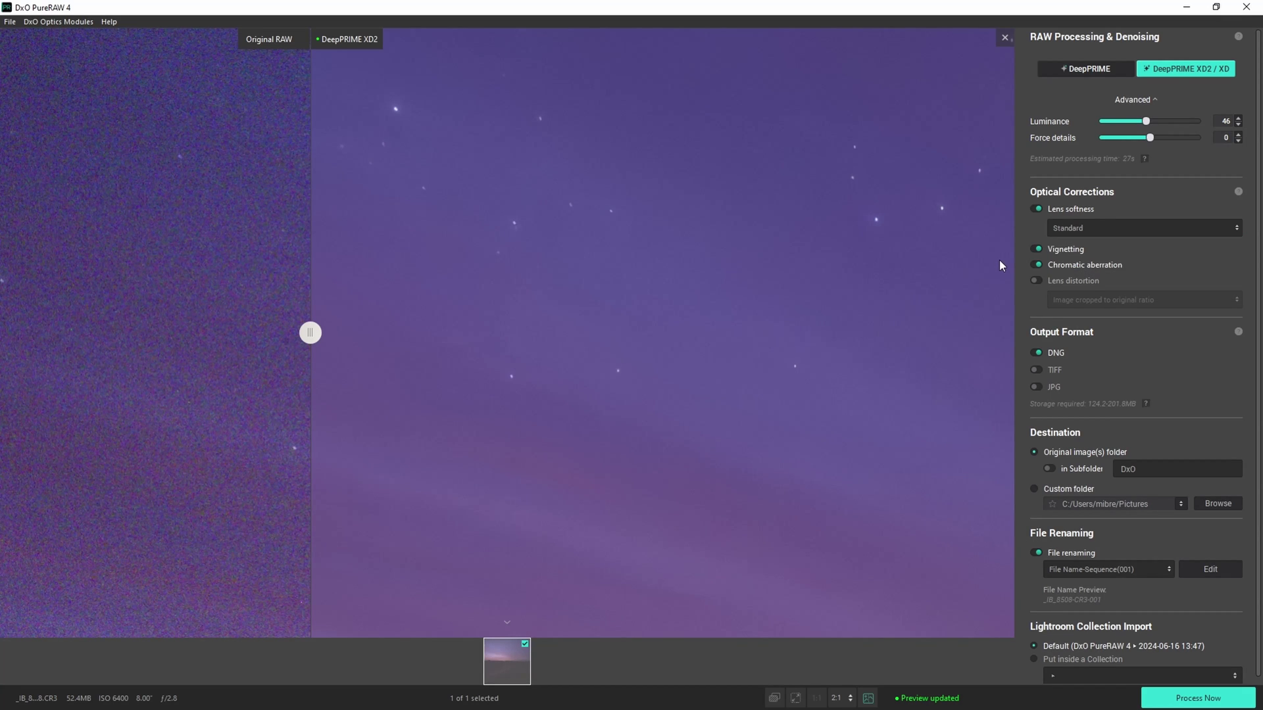
pyautogui.click(1079, 229)
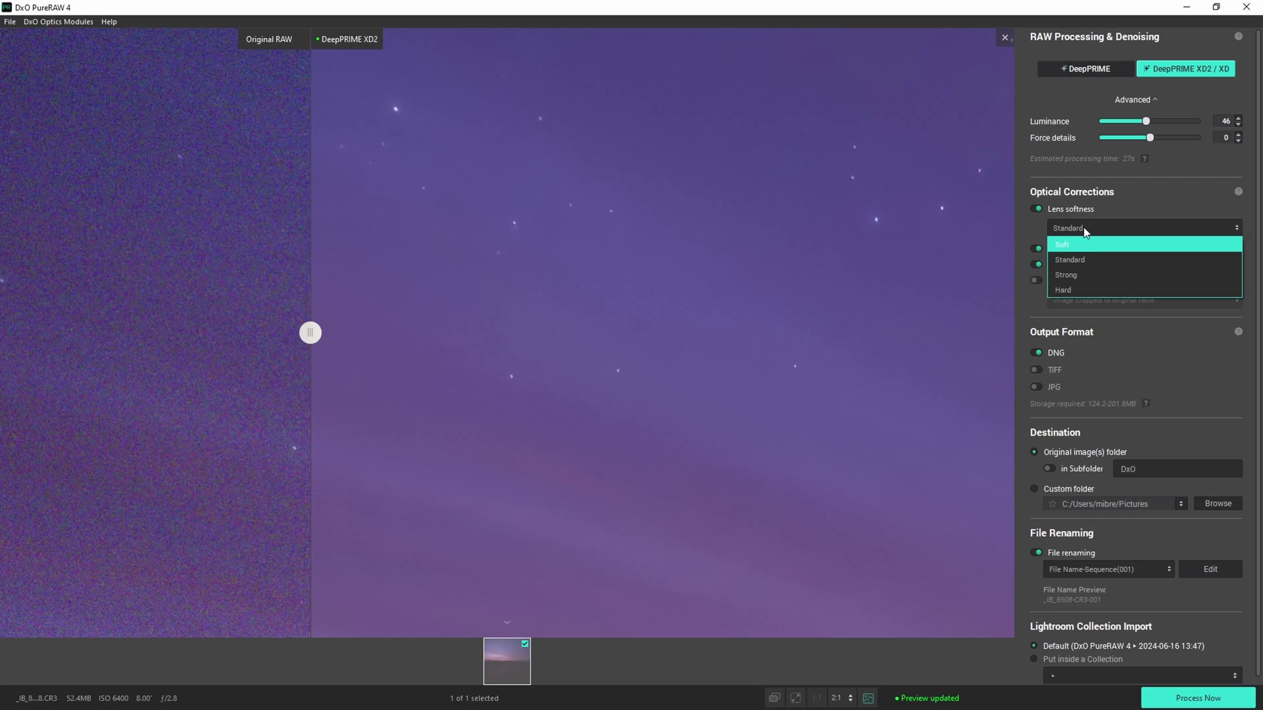
pyautogui.click(977, 255)
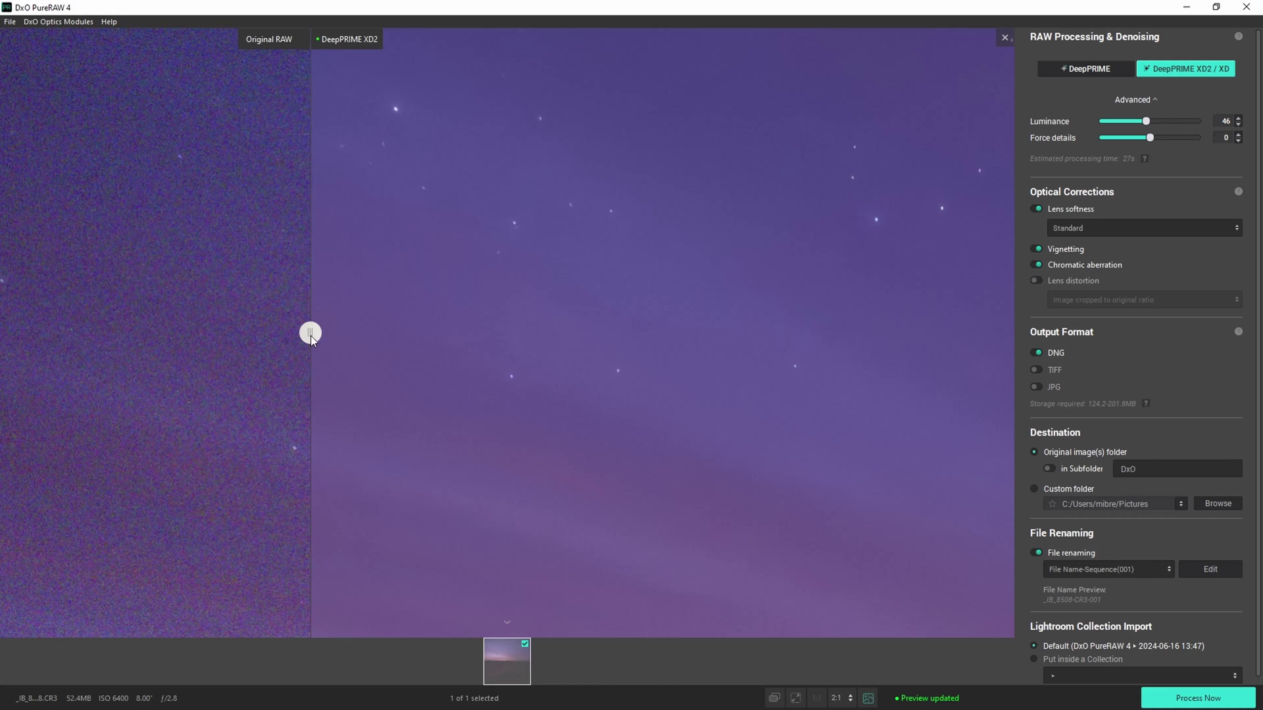
pyautogui.moveTo(310, 332); pyautogui.dragTo(340, 333)
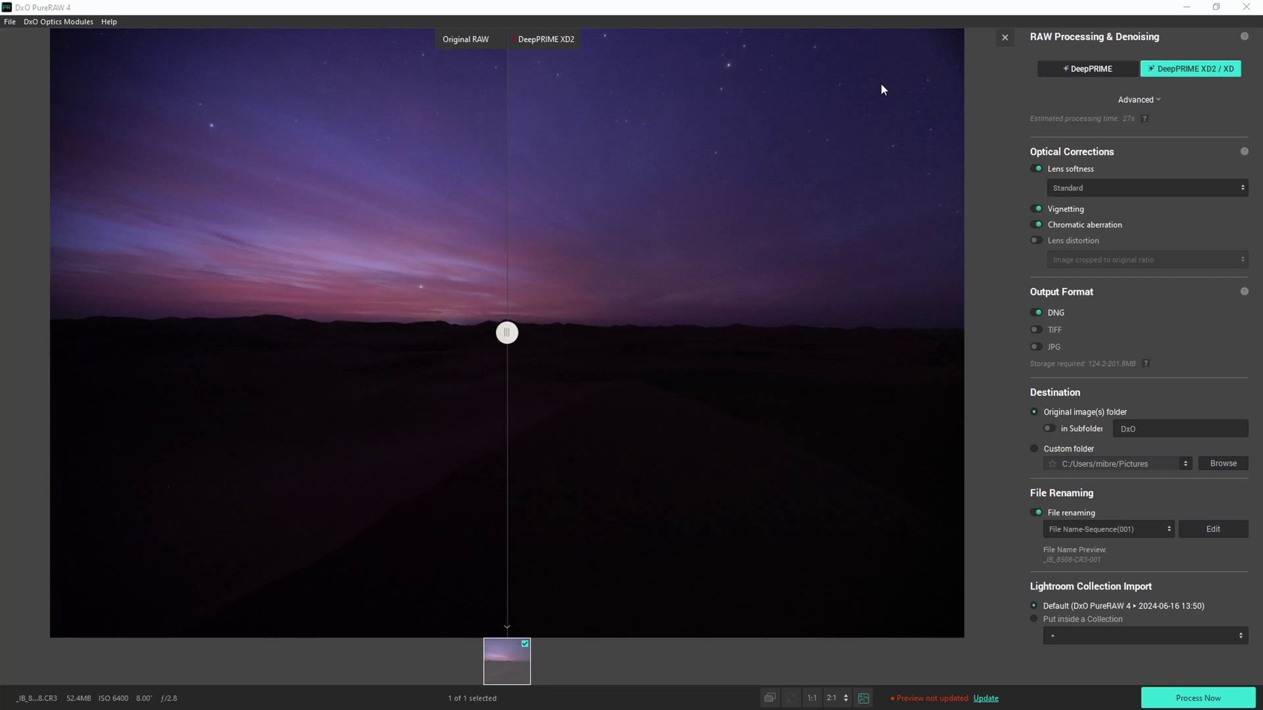
# Step: Try the photo without vignetting correction, and turn the correction back on
pyautogui.click(1035, 210)
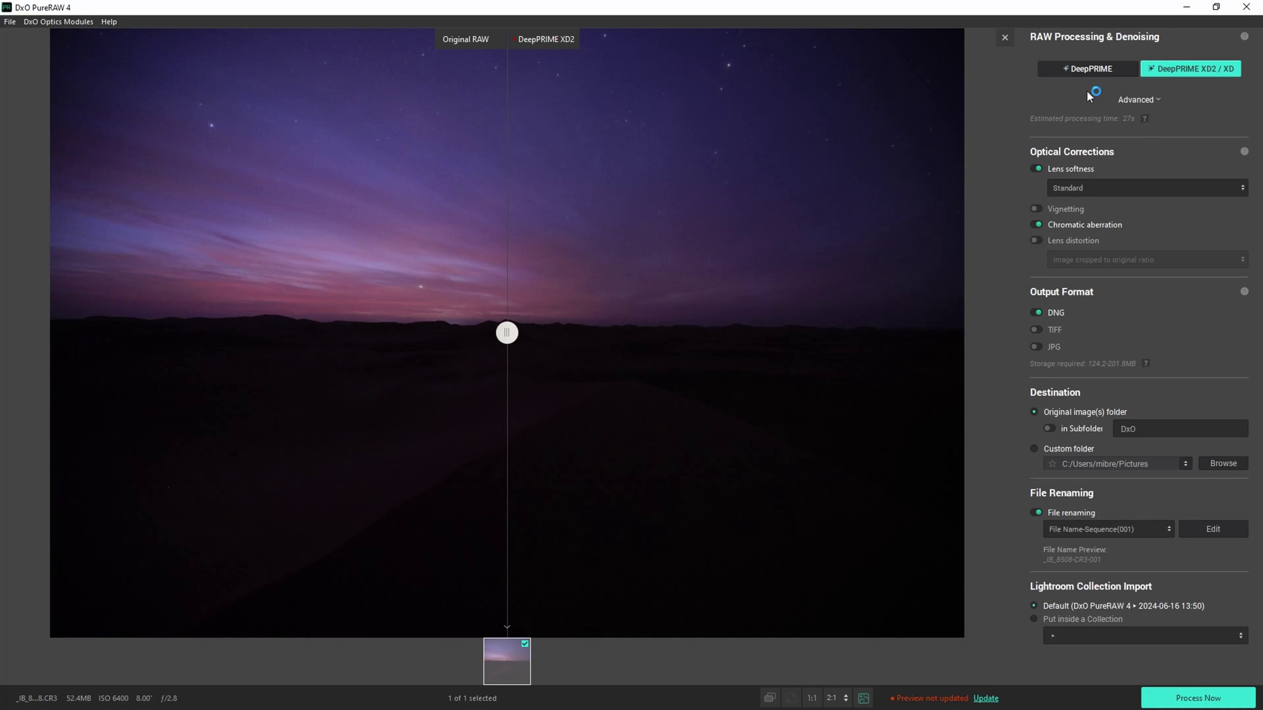
pyautogui.click(1038, 208)
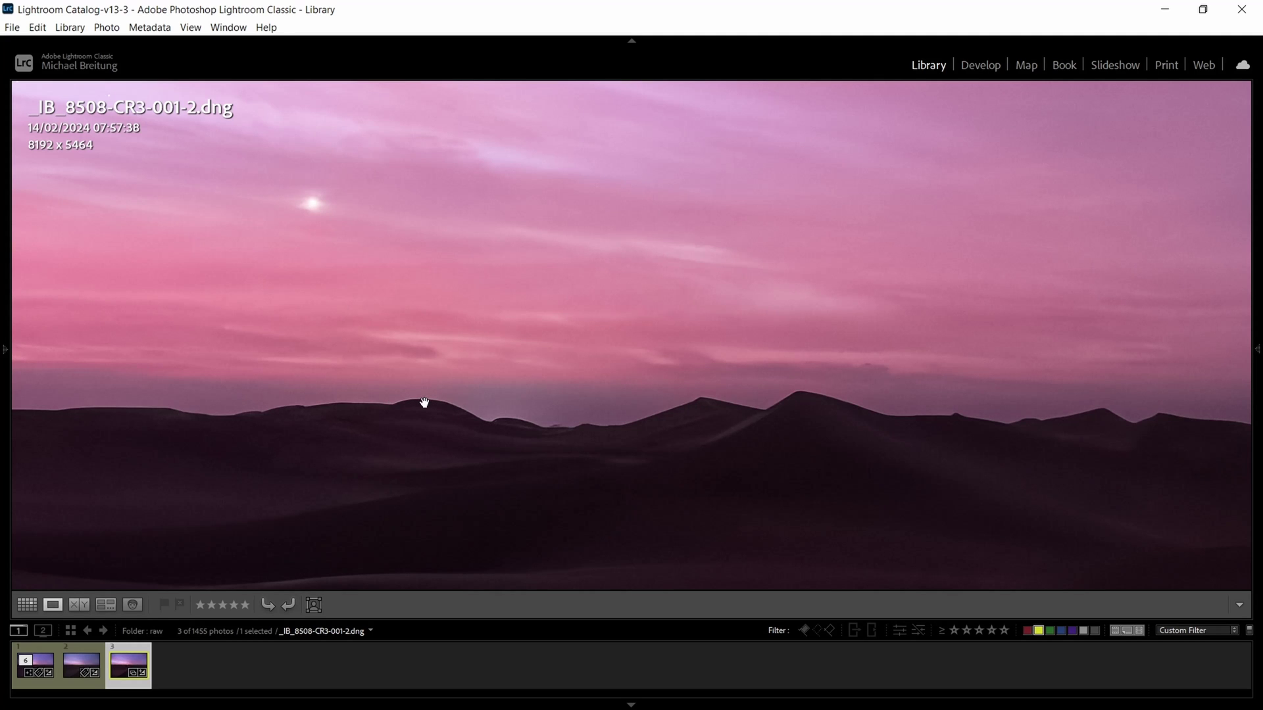
# Step: Open the denoised desert photo _IB_8508-CR3-001-2.dng from Lightroom Classic in Photoshop for retouching
pyautogui.click(424, 402)
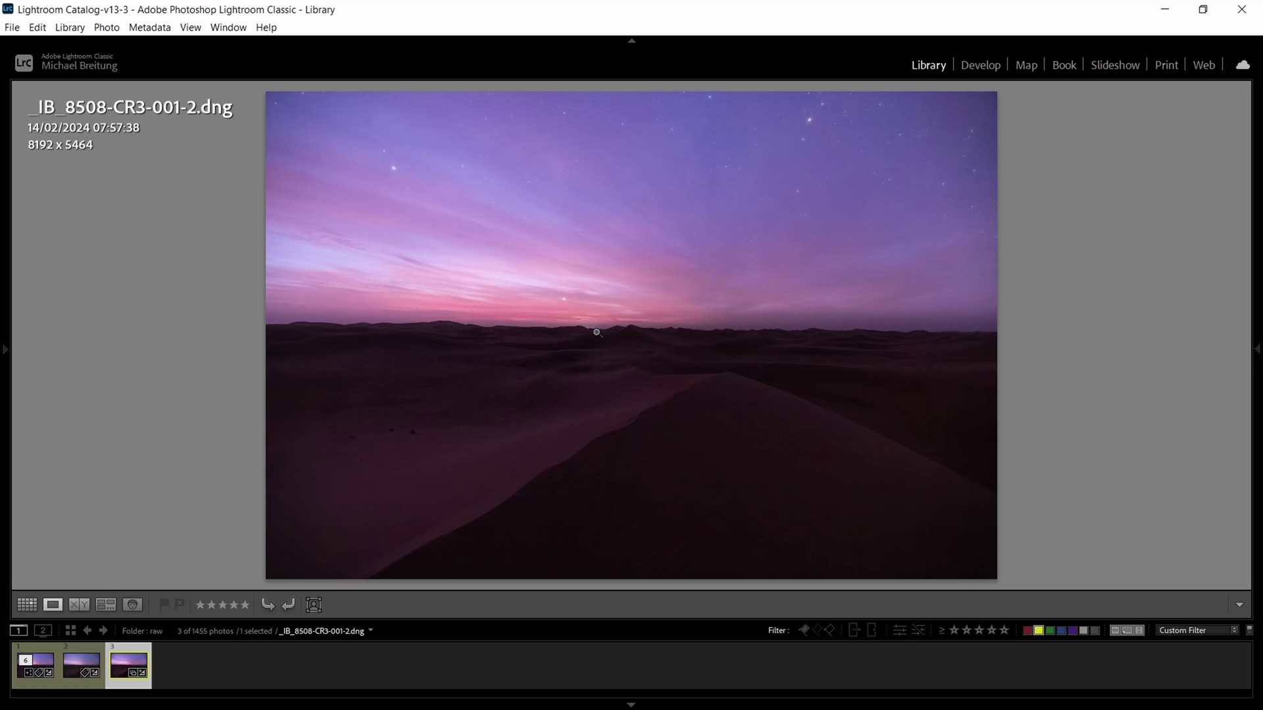
pyautogui.rightClick(596, 331)
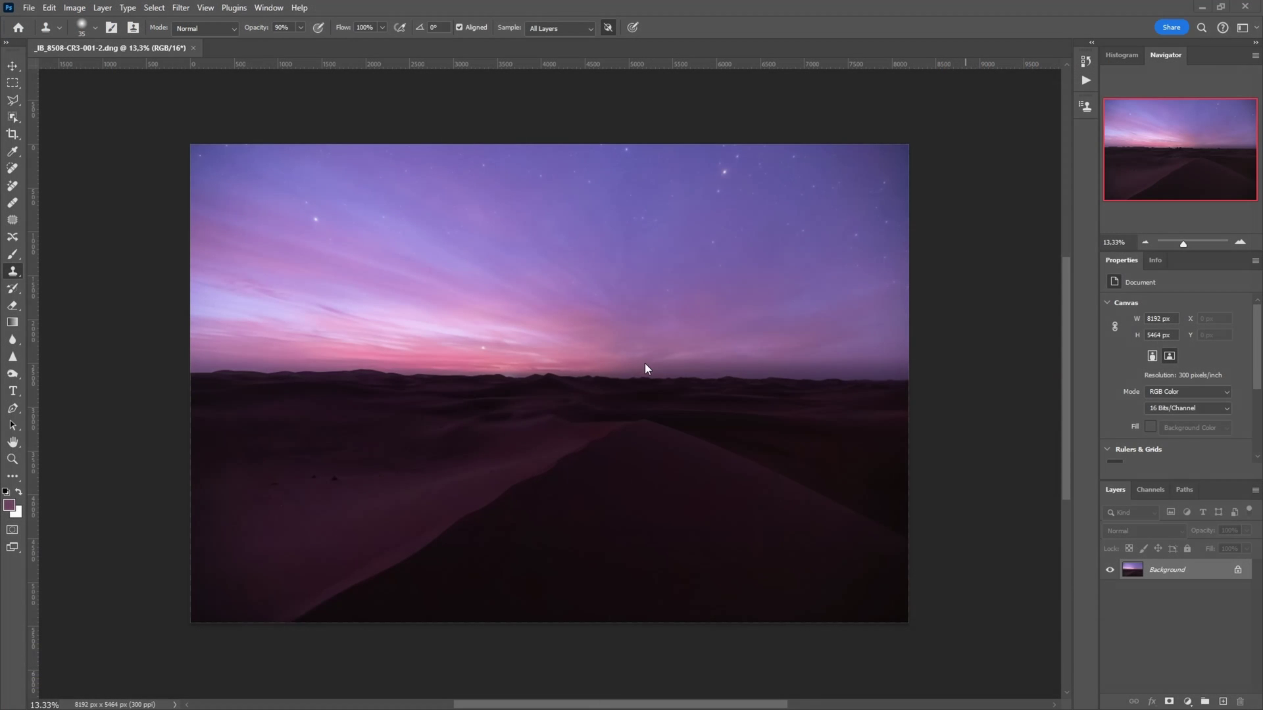
pyautogui.keyDown('ctrl'); pyautogui.click(544, 375); pyautogui.keyUp('ctrl')
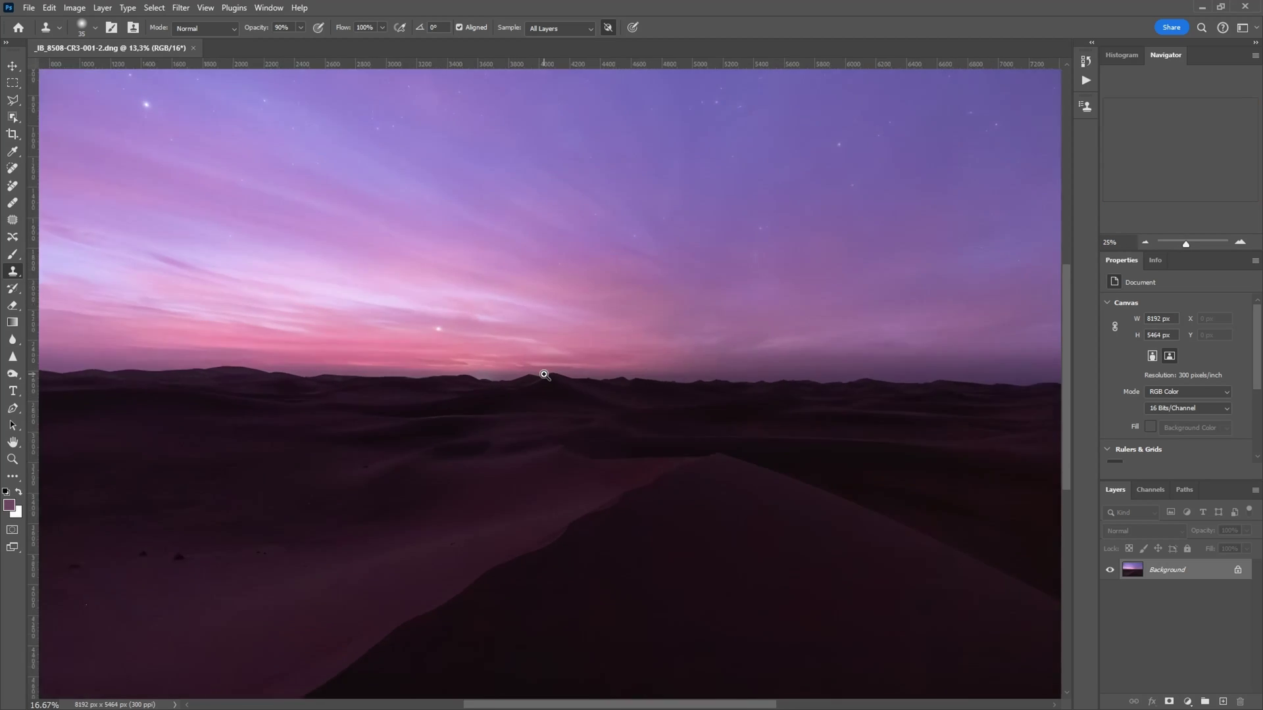
pyautogui.keyDown('ctrl'); pyautogui.click(544, 376); pyautogui.keyUp('ctrl')
# Step: Add an empty layer above the background and set its blend mode to Darken
pyautogui.hotkey('ctrl', 'shift', 'alt', 'n')
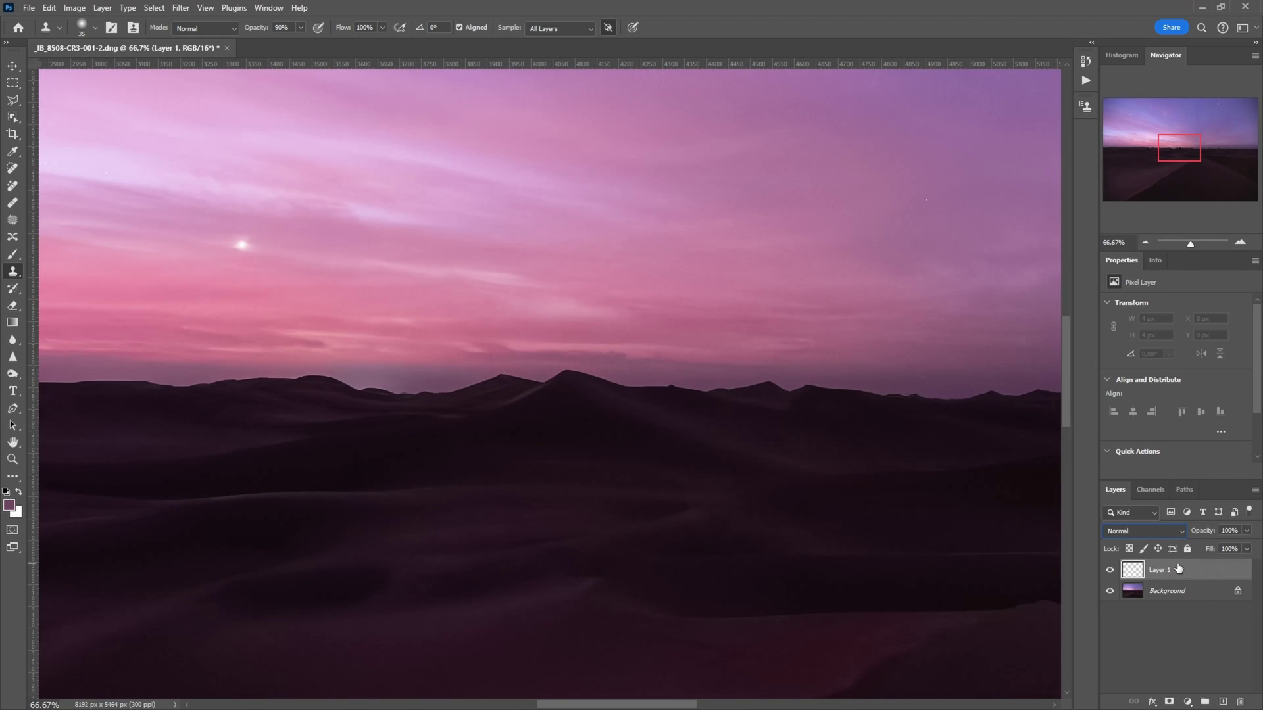
pyautogui.click(1169, 532)
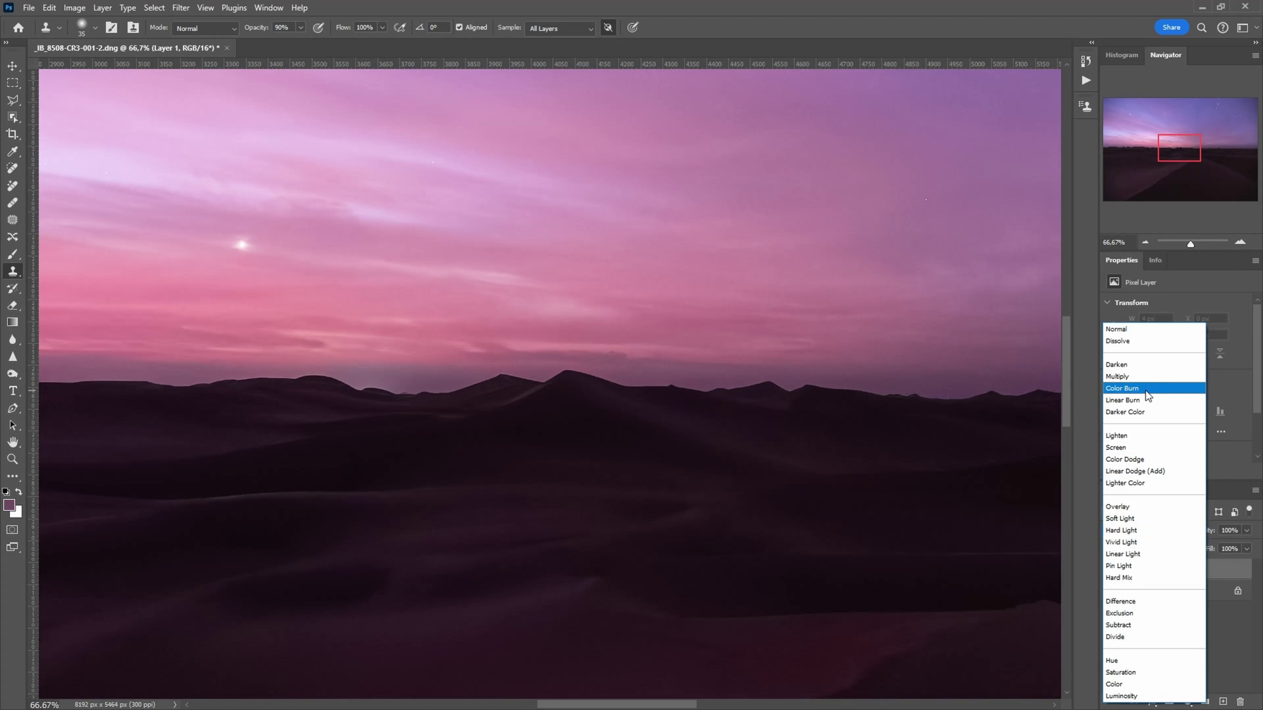
pyautogui.click(1118, 364)
# Step: Clone sky over the bright edge of the dunes left of the bright star with a soft 21 px Clone Stamp at 90% opacity
pyautogui.rightClick(13, 271)
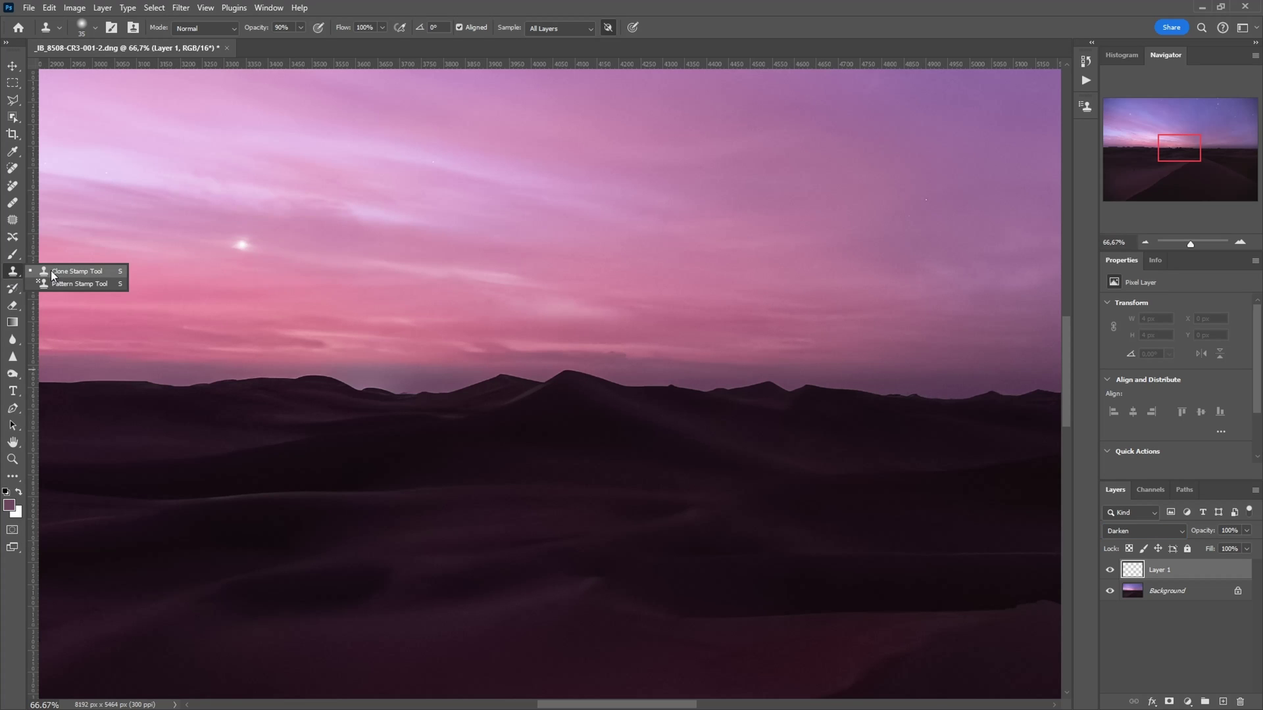
pyautogui.click(54, 275)
pyautogui.press('space')
pyautogui.moveTo(265, 344); pyautogui.dragTo(719, 364)
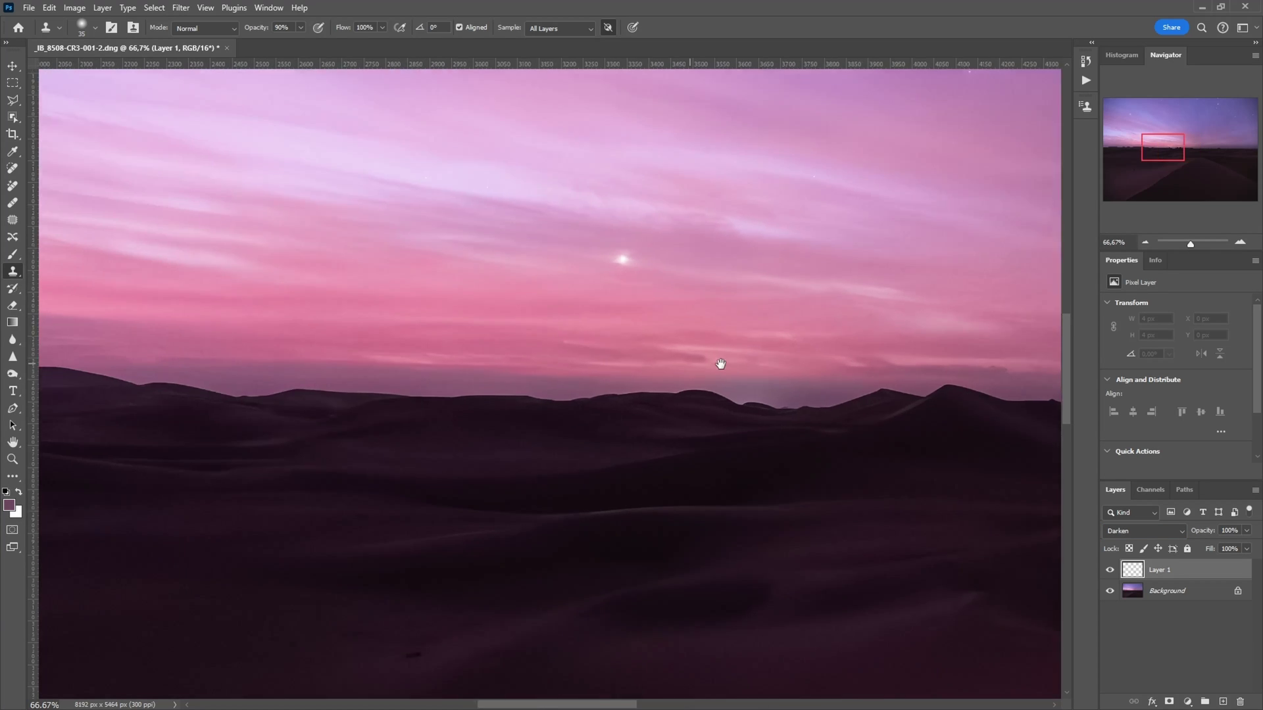
pyautogui.moveTo(278, 366); pyautogui.dragTo(707, 397)
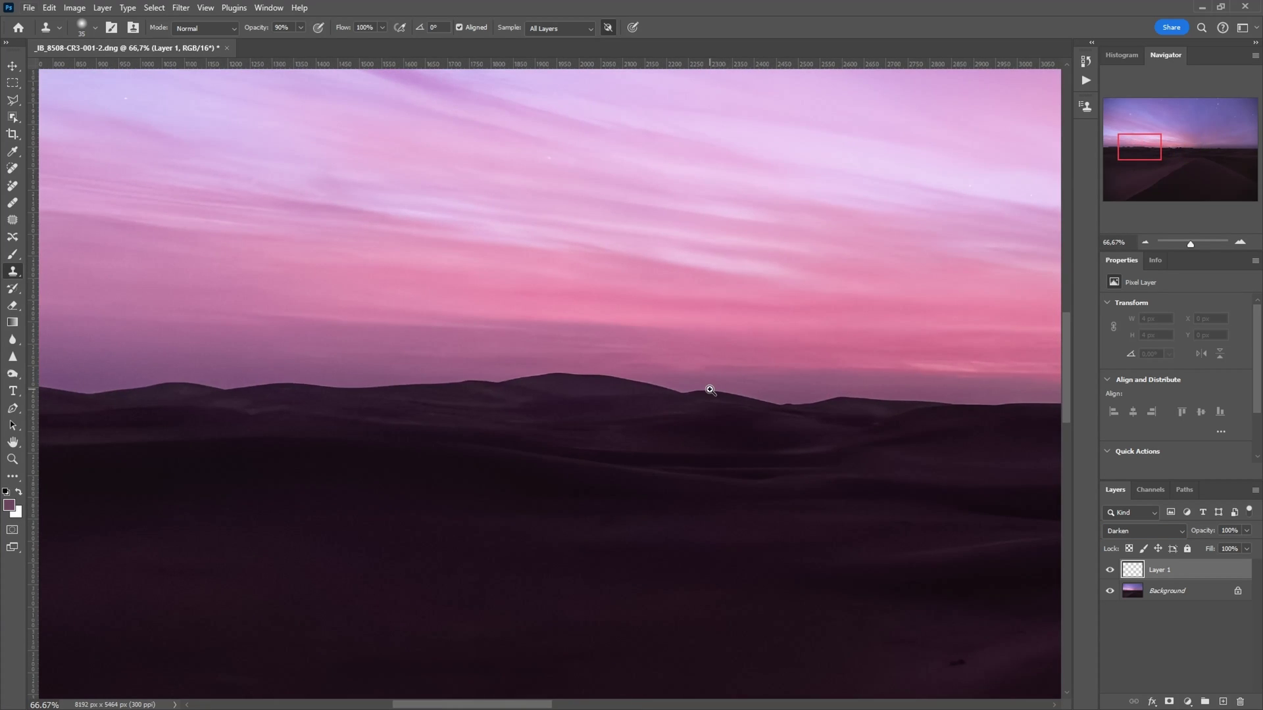
pyautogui.keyDown('ctrl'); pyautogui.click(711, 390); pyautogui.keyUp('ctrl')
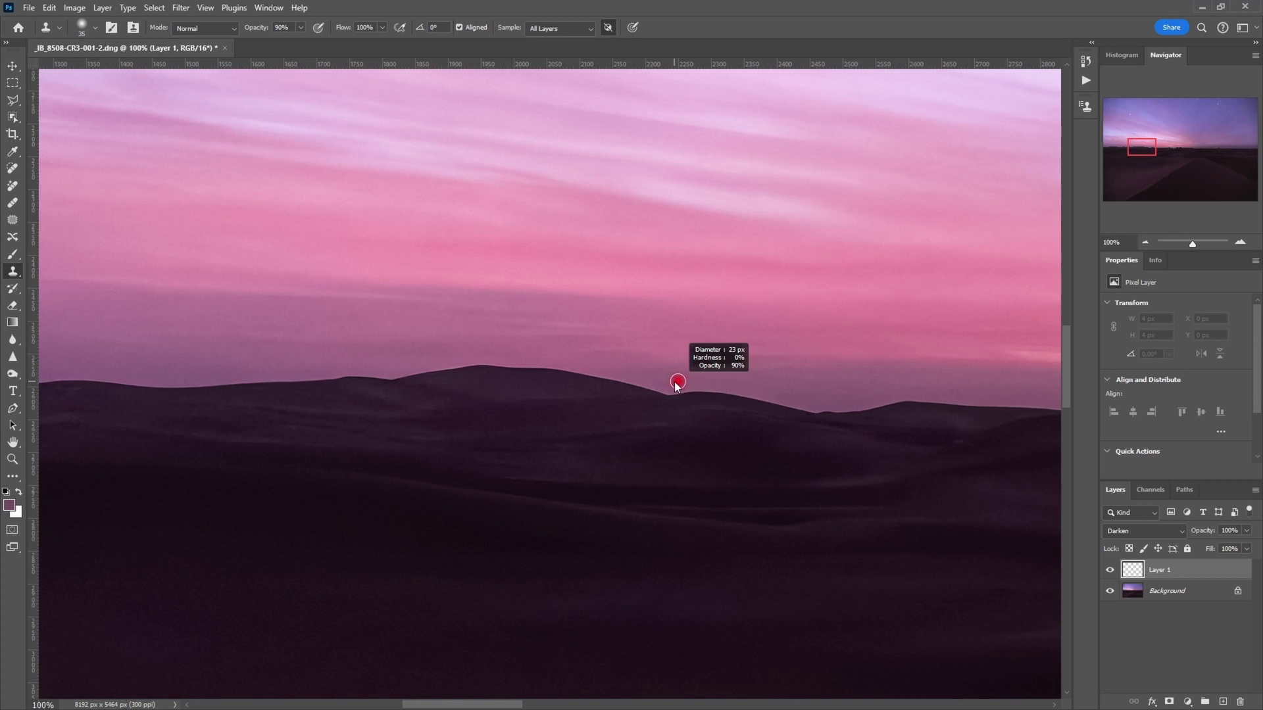
pyautogui.keyDown('alt'); pyautogui.click(671, 385); pyautogui.keyUp('alt')
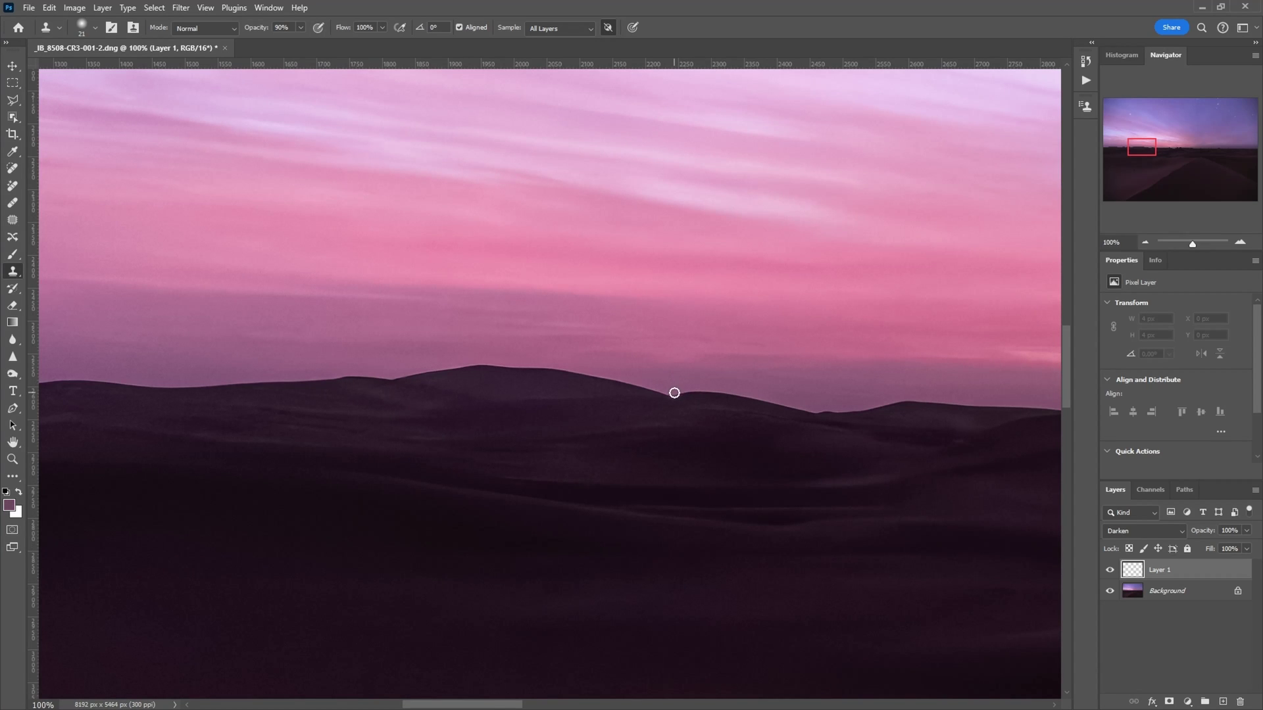
pyautogui.moveTo(697, 393)
pyautogui.mouseDown()
pyautogui.moveTo(839, 412)
pyautogui.moveTo(953, 401)
pyautogui.moveTo(699, 397)
pyautogui.moveTo(899, 406)
pyautogui.moveTo(734, 418)
pyautogui.mouseUp()
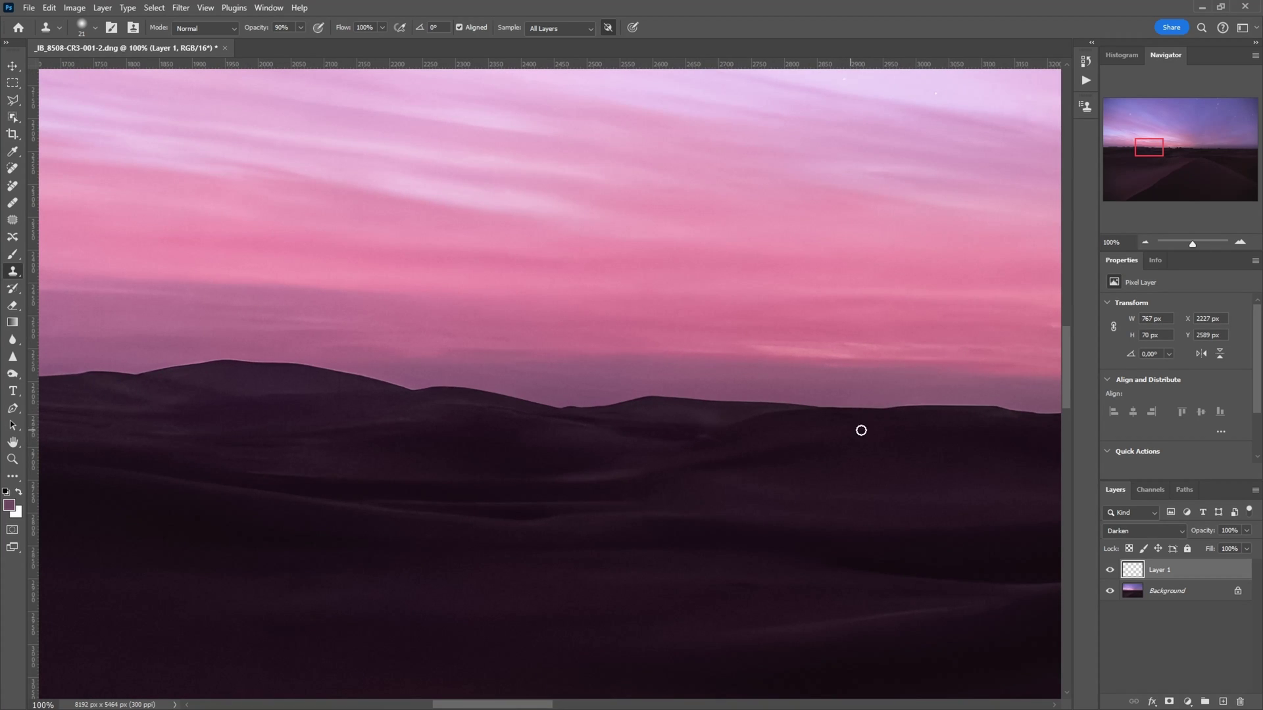
pyautogui.moveTo(794, 417); pyautogui.dragTo(636, 414)
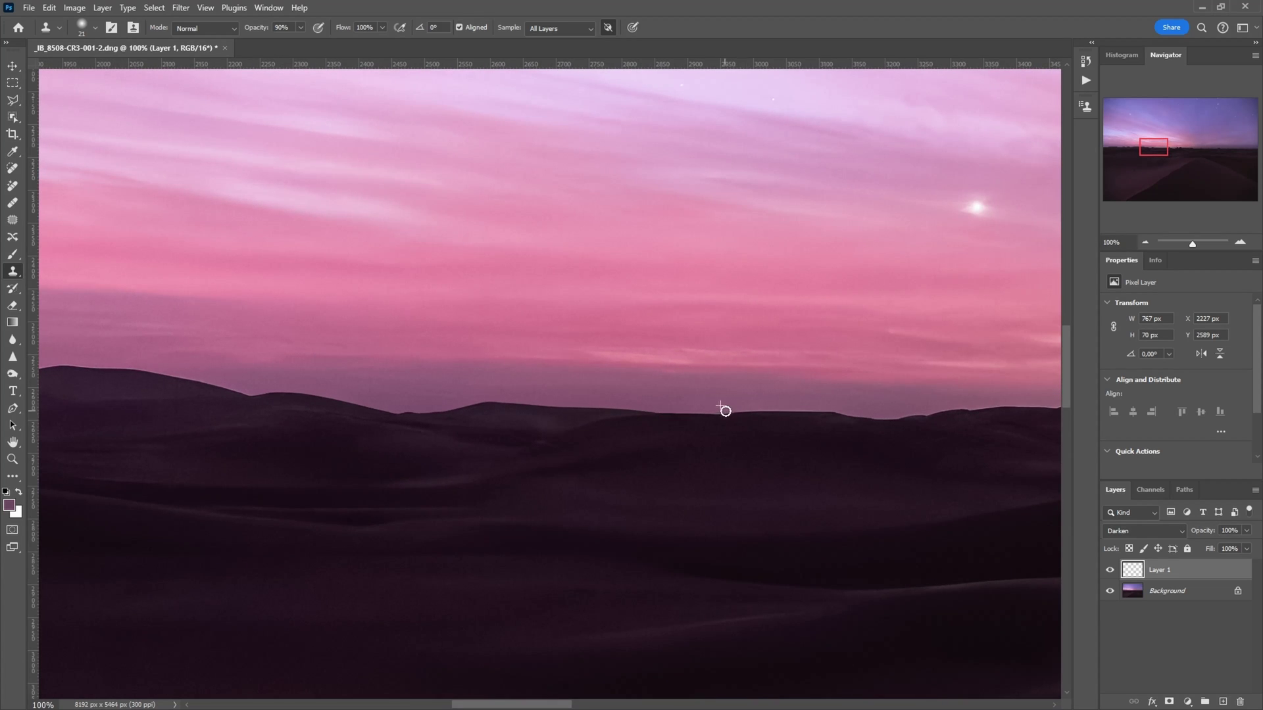
pyautogui.moveTo(774, 407)
pyautogui.mouseDown()
pyautogui.moveTo(816, 411)
pyautogui.moveTo(724, 397)
pyautogui.mouseUp()
pyautogui.moveTo(938, 490); pyautogui.dragTo(724, 496)
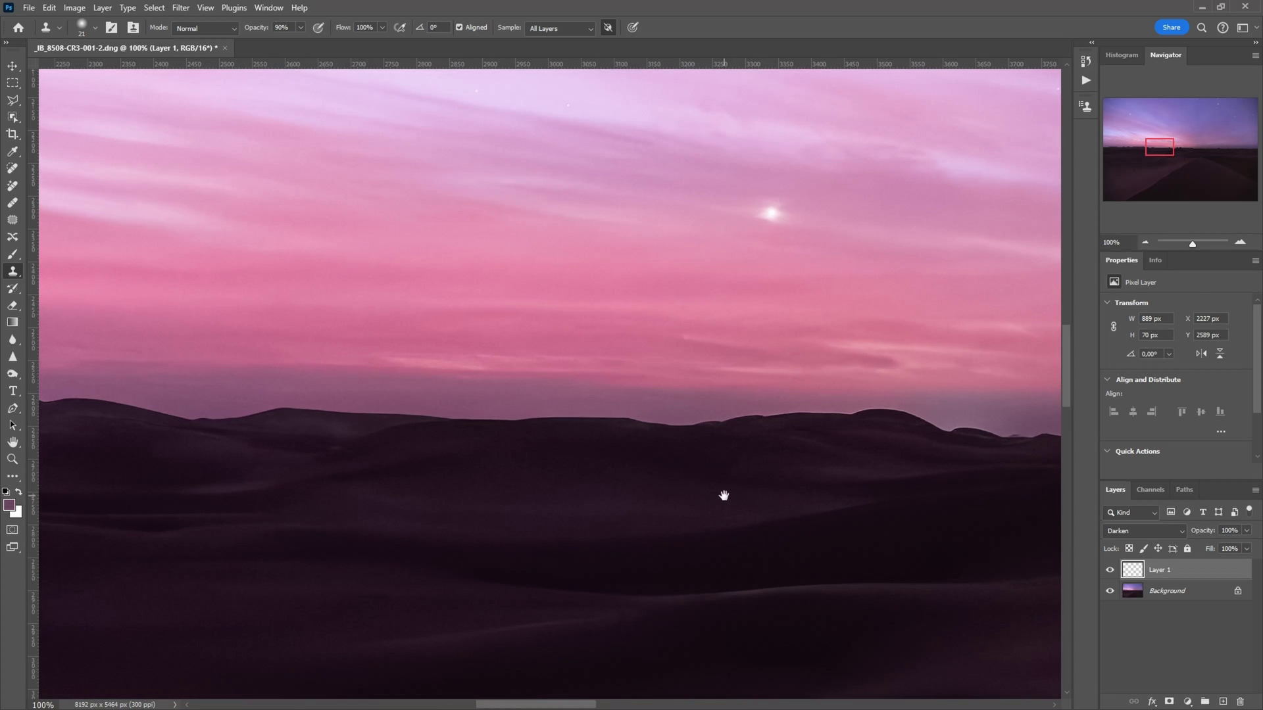
# Step: Compare the horizon with and without Layer 1, and continue cloning sky over the bright edge toward the pointed dune peaks
pyautogui.keyDown('alt'); pyautogui.click(1109, 570); pyautogui.keyUp('alt')
pyautogui.keyDown('alt'); pyautogui.click(1109, 571); pyautogui.keyUp('alt')
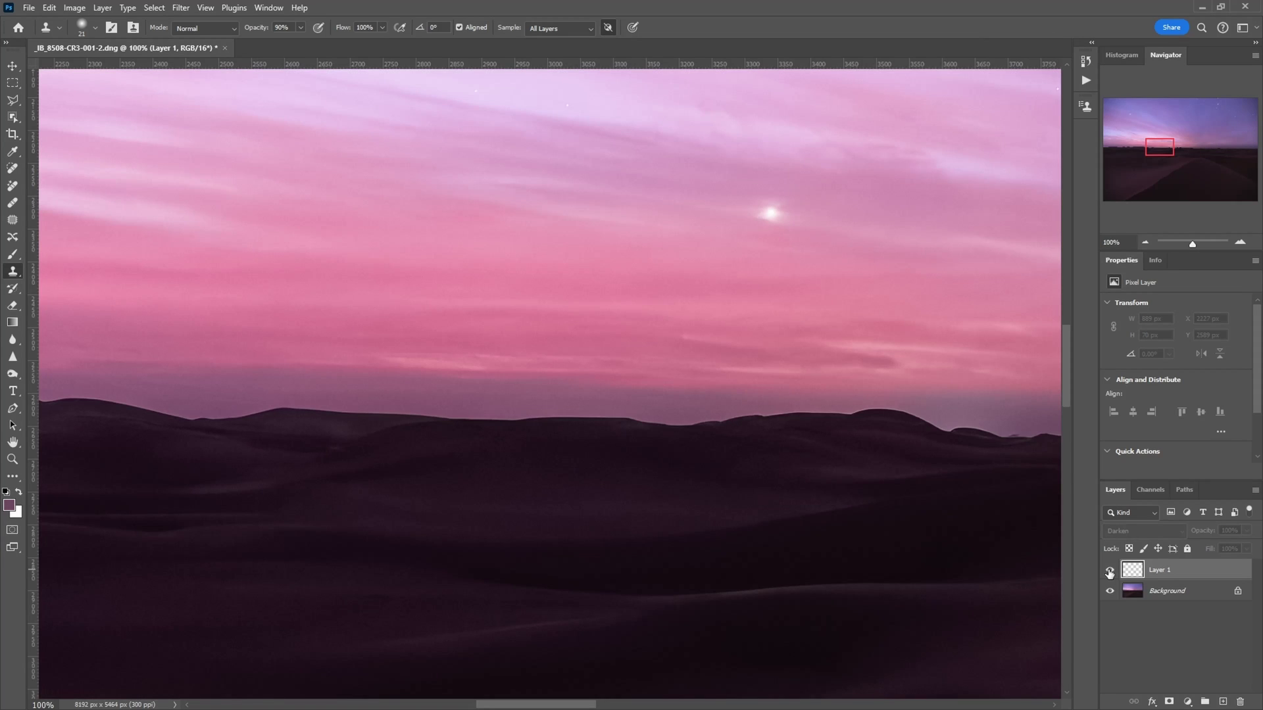
pyautogui.moveTo(939, 432); pyautogui.dragTo(497, 436)
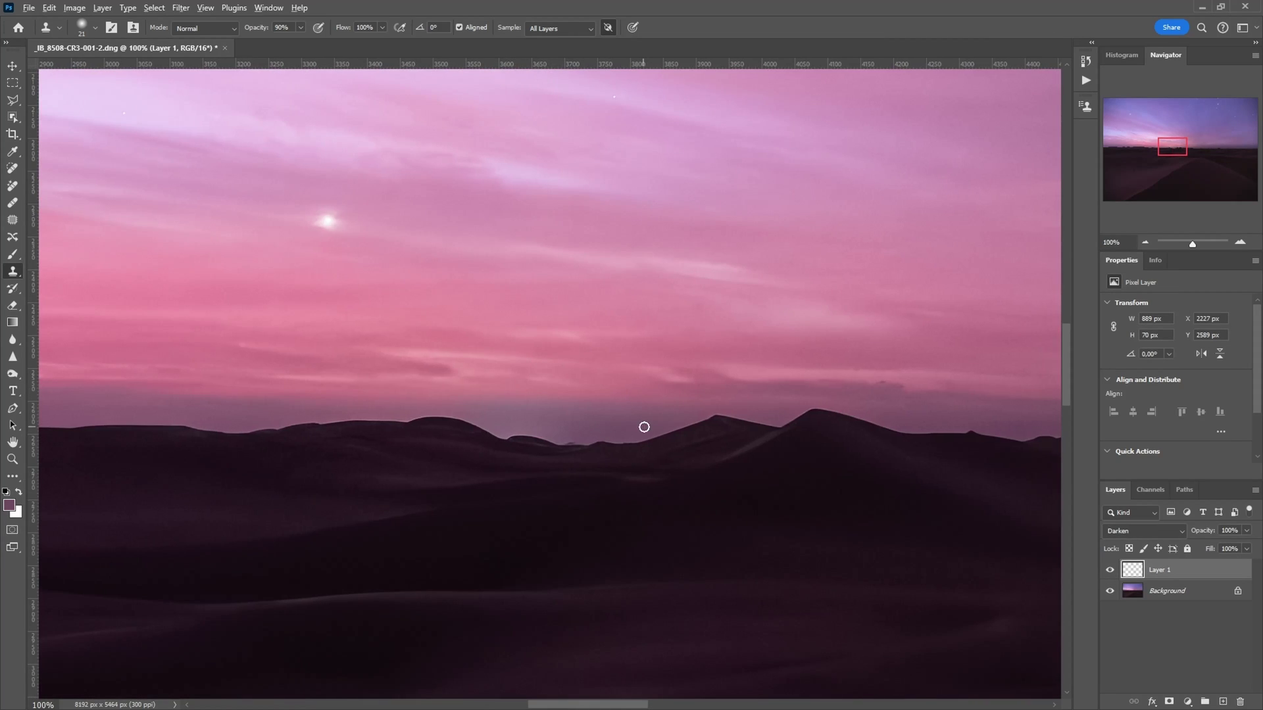
pyautogui.moveTo(647, 439)
pyautogui.mouseDown()
pyautogui.moveTo(690, 417)
pyautogui.moveTo(671, 423)
pyautogui.mouseUp()
# Step: Brush sampled sky colors over the bright edge of the low dunes left of the twin peaks, using a soft brush at 80% opacity
pyautogui.press('b')
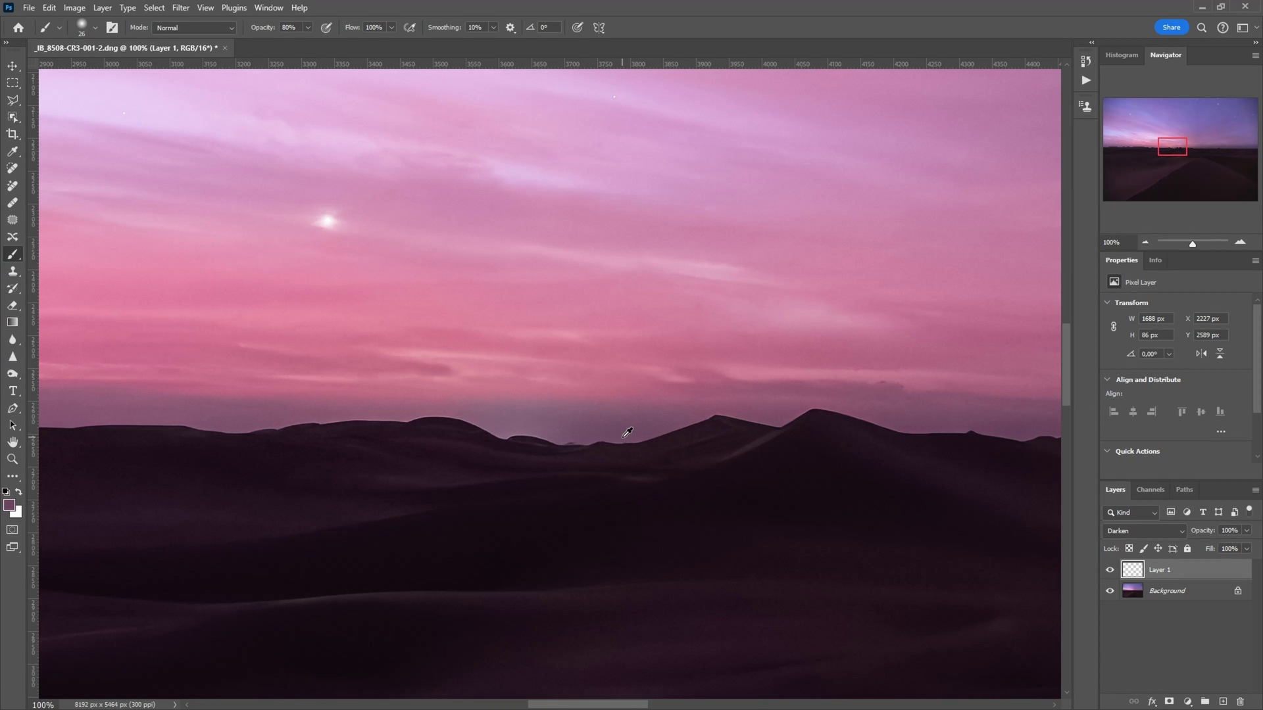
pyautogui.moveTo(485, 433)
pyautogui.mouseDown()
pyautogui.moveTo(563, 428)
pyautogui.moveTo(472, 432)
pyautogui.mouseUp()
pyautogui.keyDown('alt'); pyautogui.click(541, 419); pyautogui.keyUp('alt')
pyautogui.keyDown('alt'); pyautogui.click(601, 433); pyautogui.keyUp('alt')
pyautogui.keyDown('alt'); pyautogui.click(516, 412); pyautogui.keyUp('alt')
# Step: Paint freshly sampled sky colors along the horizon from the twin peaks to the smaller dunes on their right, using a soft 46 px brush
pyautogui.hscroll(5, 614, 452)
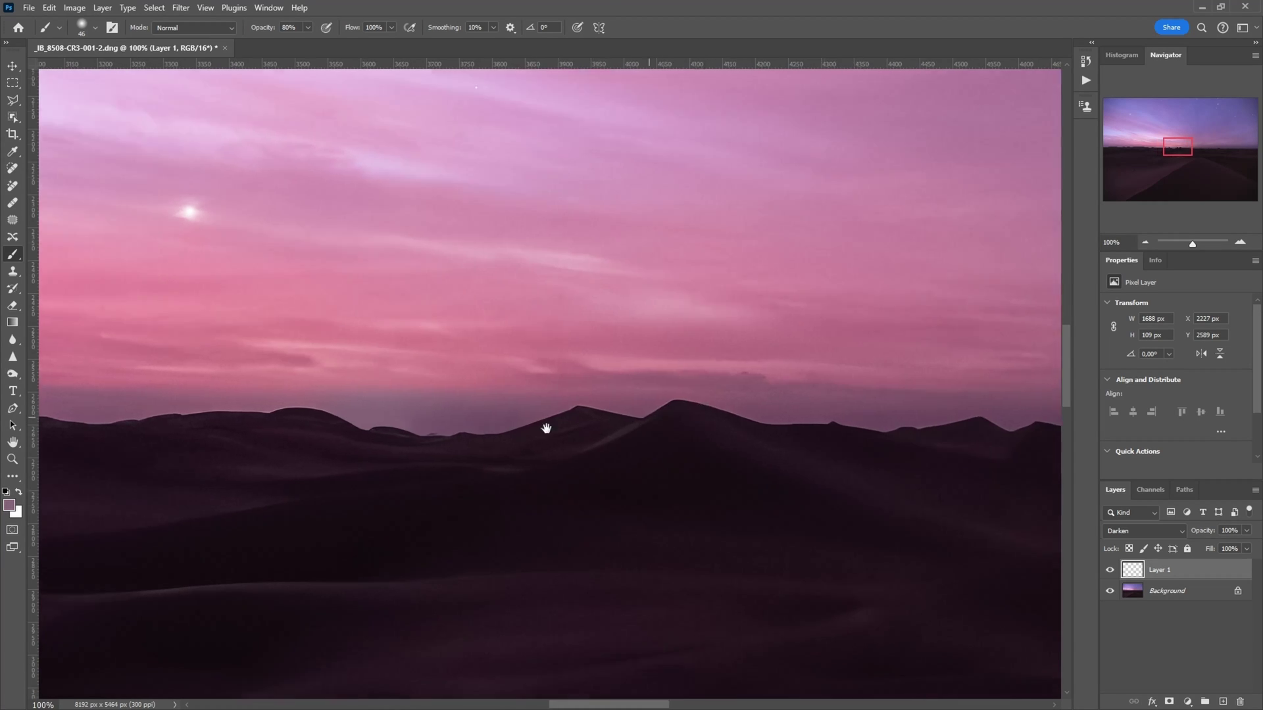
pyautogui.keyDown('alt'); pyautogui.click(271, 430); pyautogui.keyUp('alt')
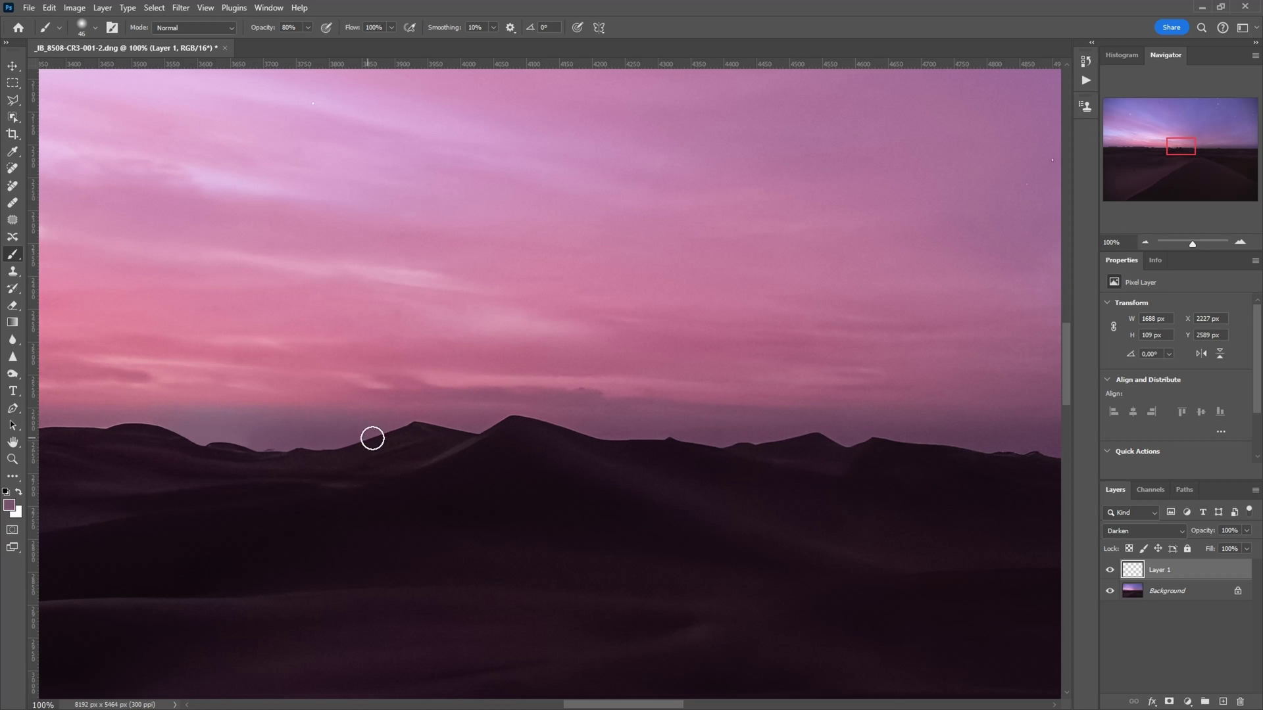
pyautogui.keyDown('alt'); pyautogui.click(632, 422); pyautogui.keyUp('alt')
pyautogui.hscroll(4, 784, 443)
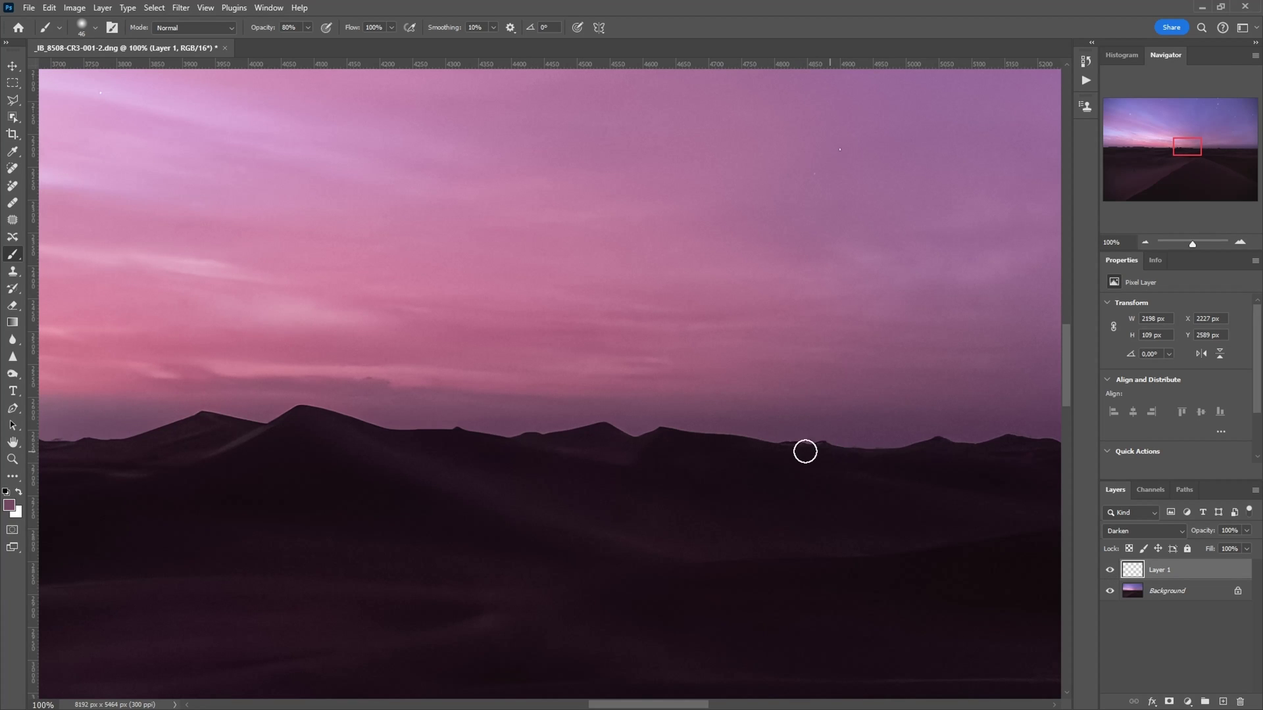
pyautogui.moveTo(894, 445); pyautogui.dragTo(501, 453)
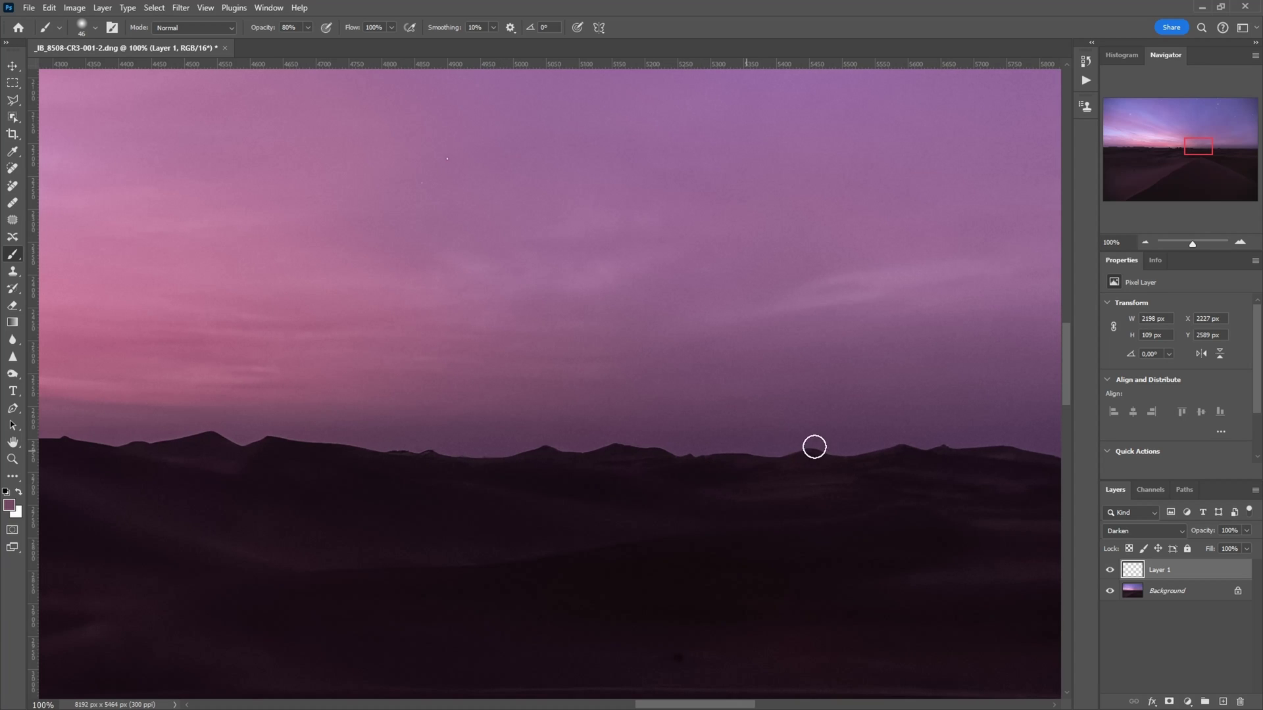